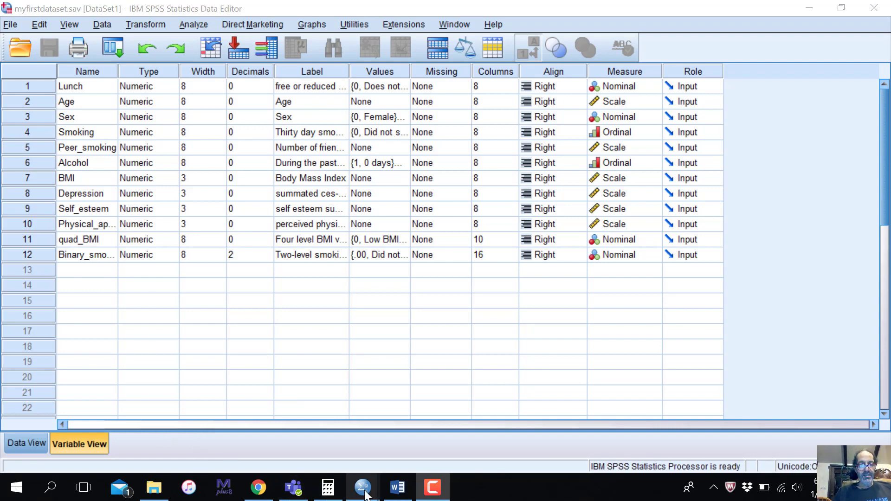
Bring the empty Untitled2 (DataSet2) SPSS Data Editor window to the front
mouse_move(364, 494)
click(478, 438)
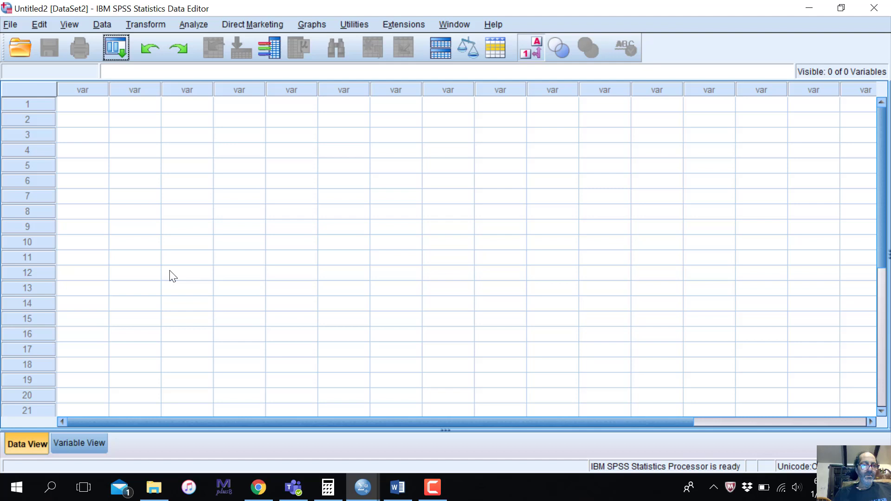
click(75, 452)
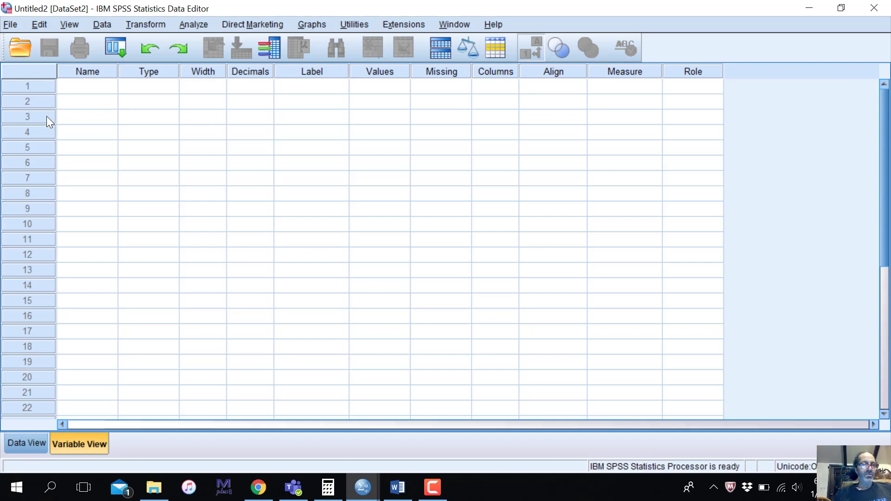
click(16, 443)
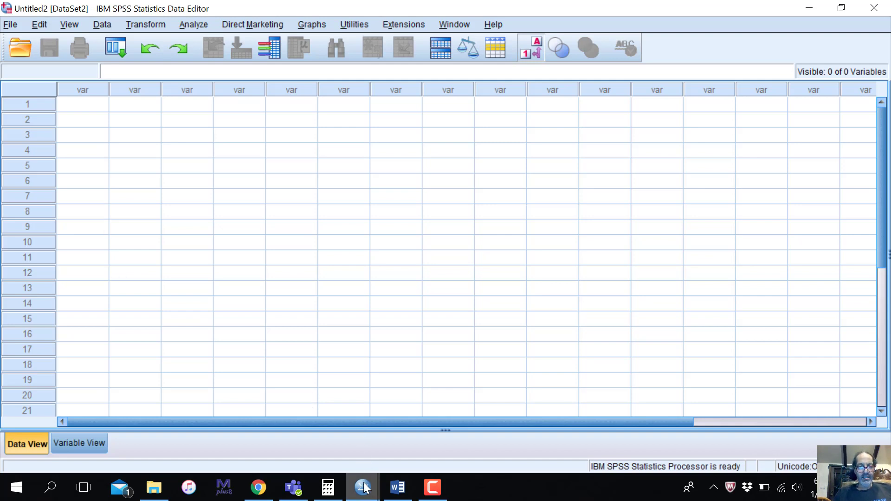
Return to myfirstdataset.sav and widen the Label column so 'free or reduced lunch' shows fully
mouse_move(364, 486)
click(373, 437)
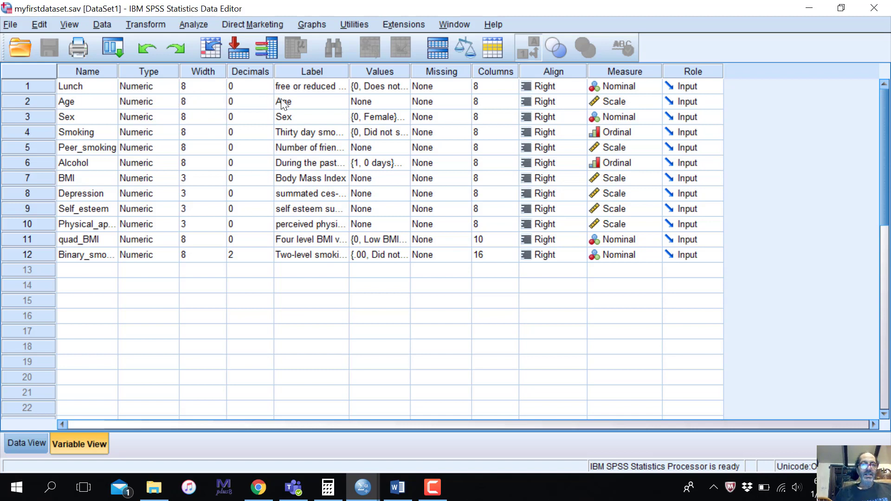
click(334, 89)
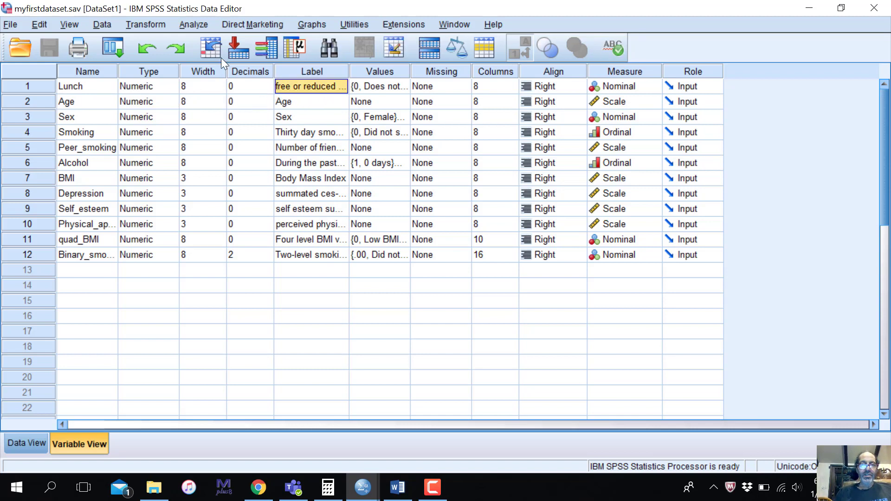
drag(349, 70, 377, 86)
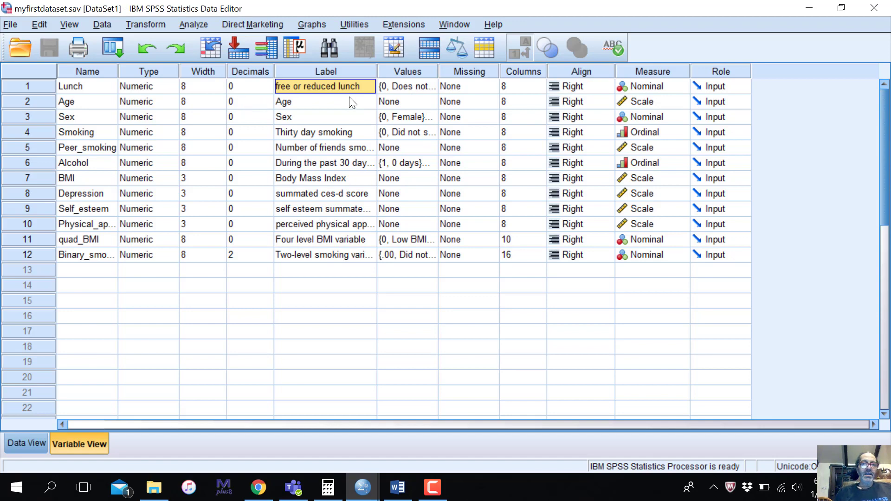
double_click(432, 87)
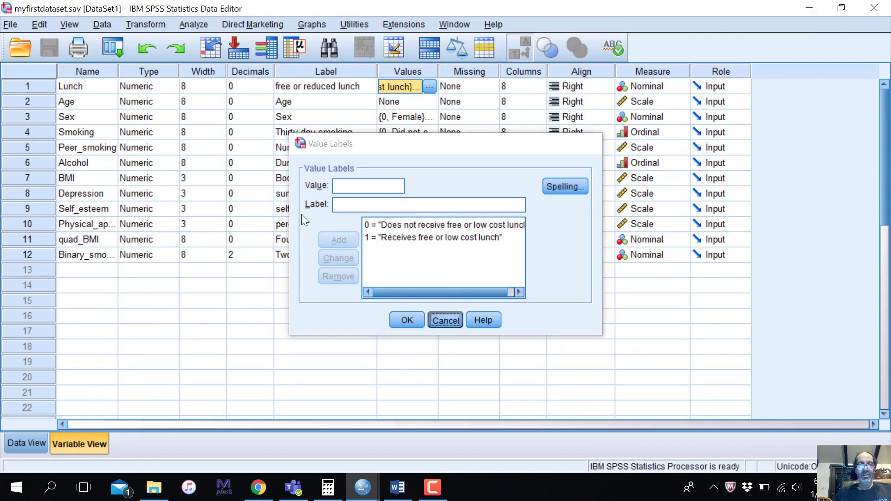
click(452, 321)
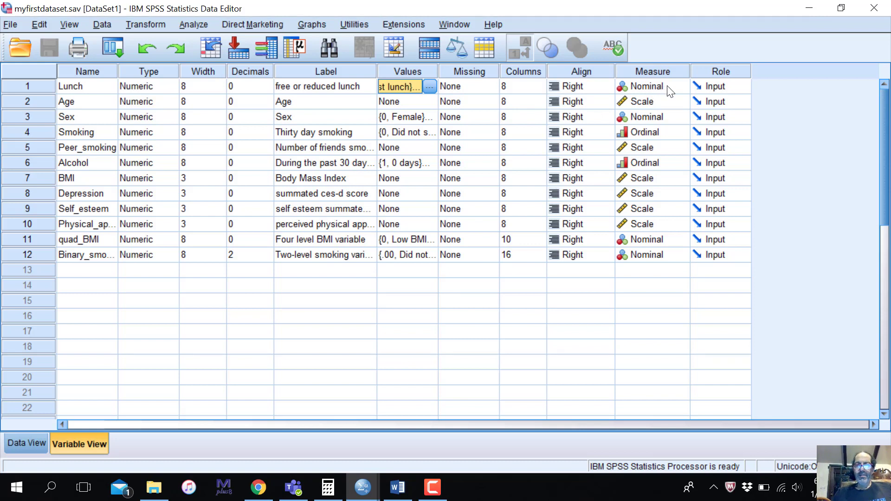
click(681, 88)
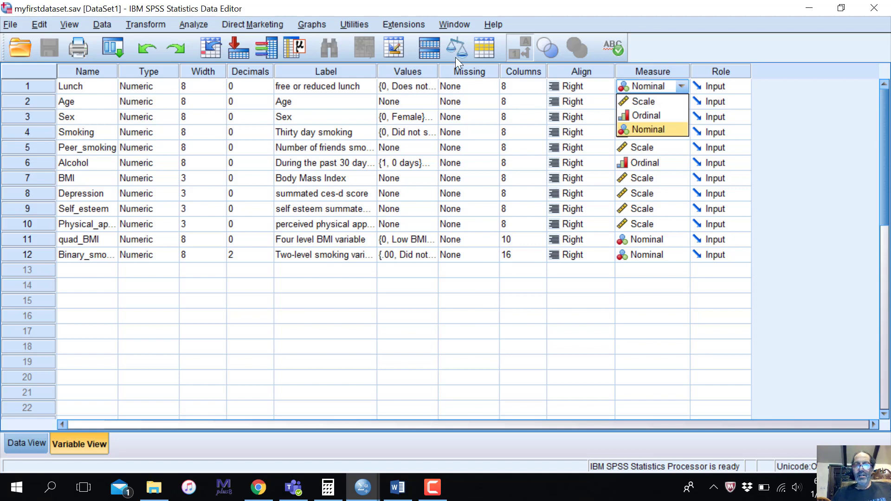
key(Escape)
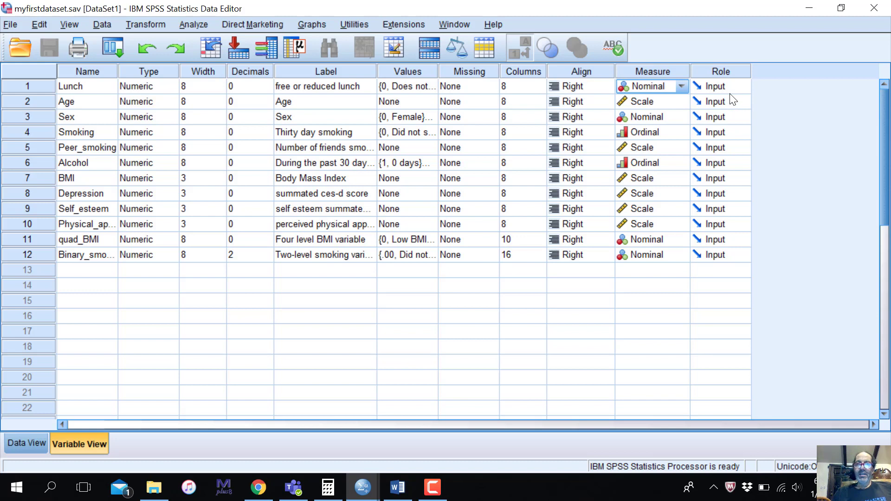
click(741, 88)
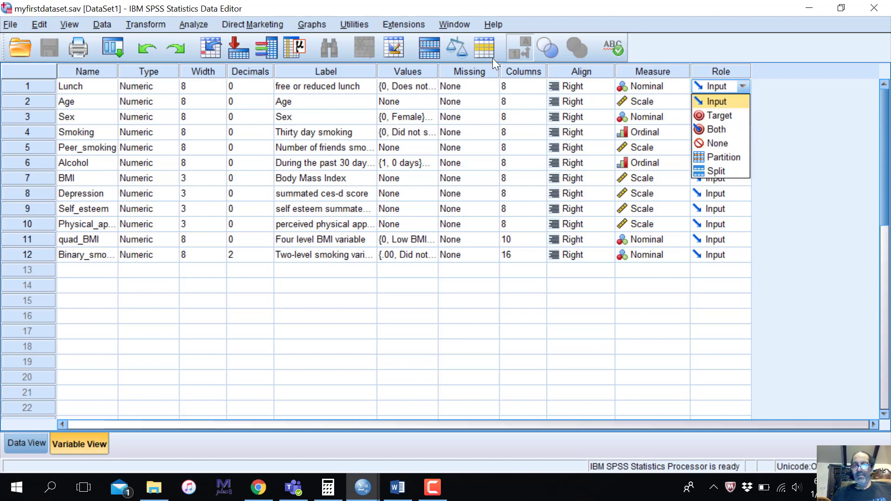
click(788, 88)
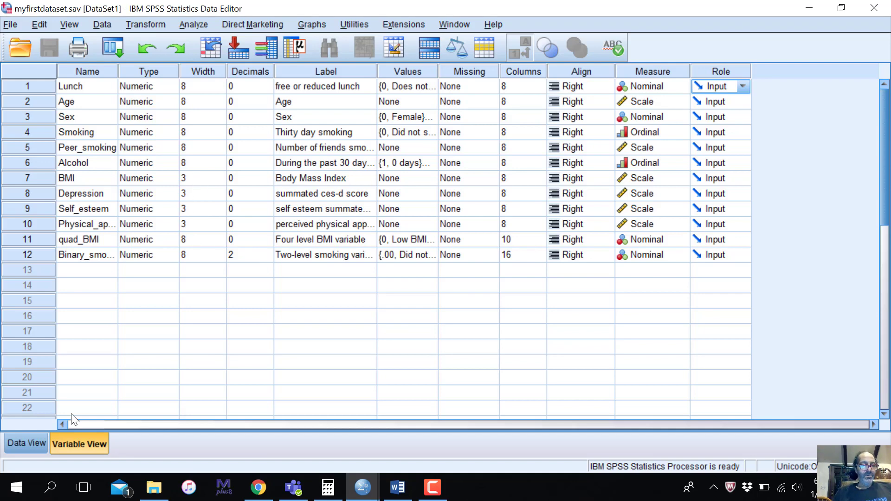
Show myfirstdataset's case data in Data View and check the variables' column info boxes
click(28, 444)
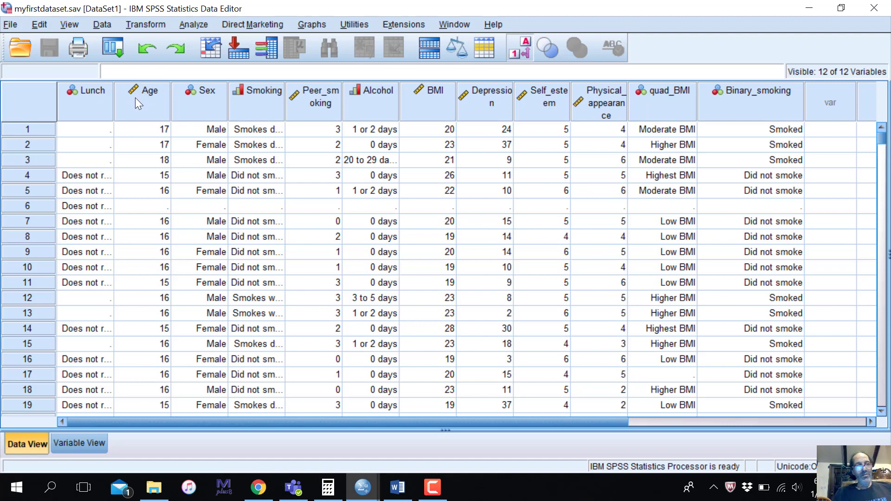
mouse_move(135, 97)
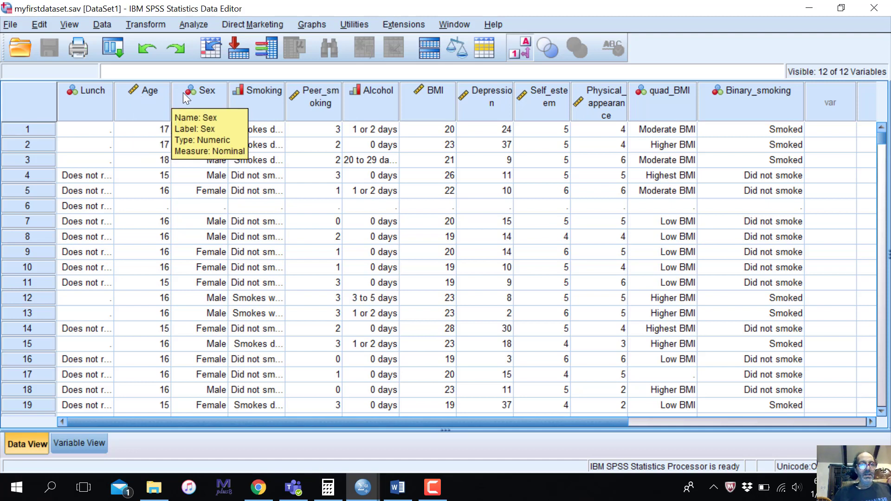
mouse_move(246, 88)
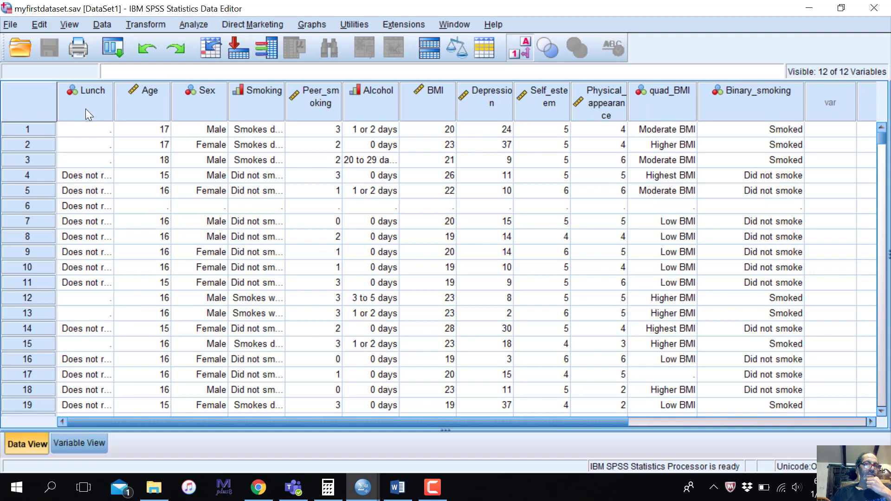
mouse_move(85, 108)
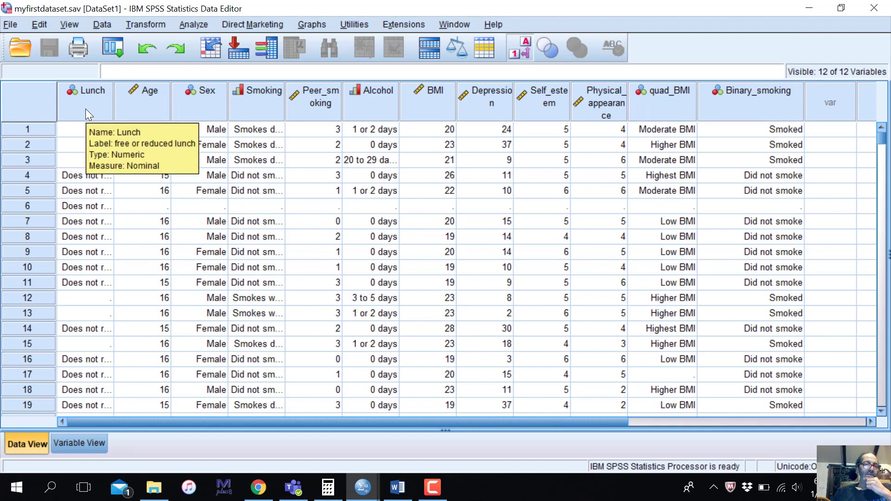
Check the Lunch variable's definition, then widen the Smoking column to show full value labels
click(86, 109)
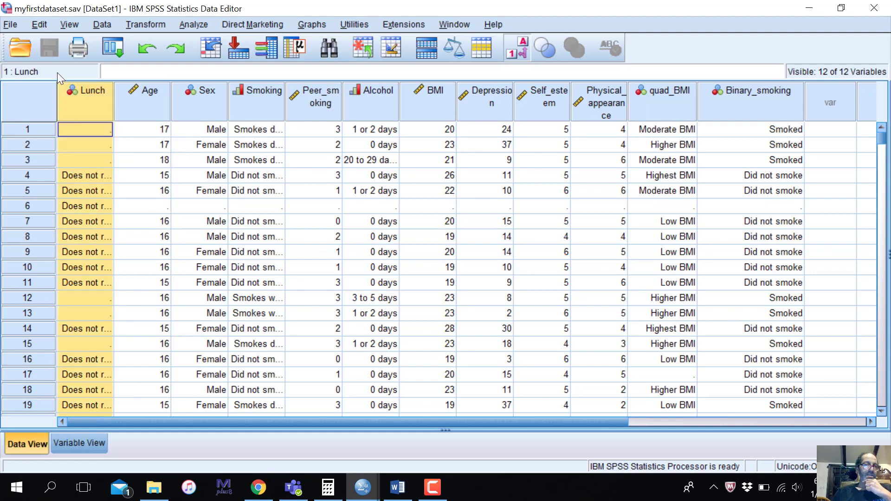
key(ctrl+t)
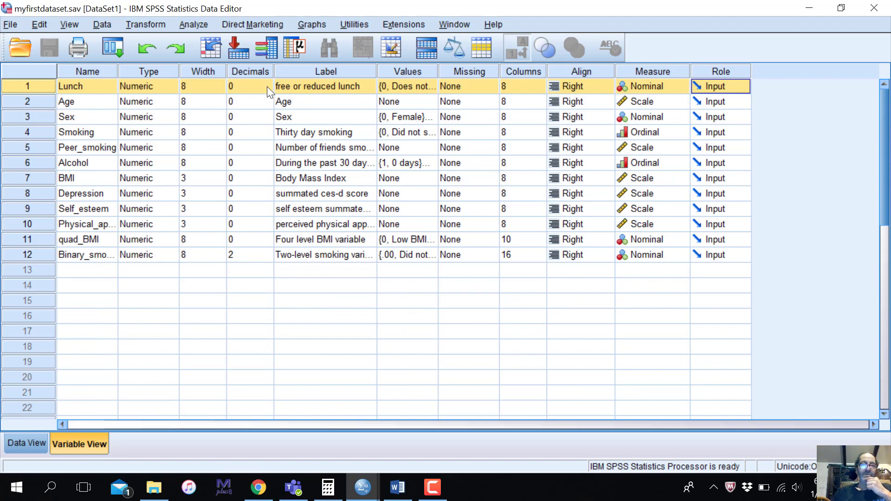
double_click(26, 85)
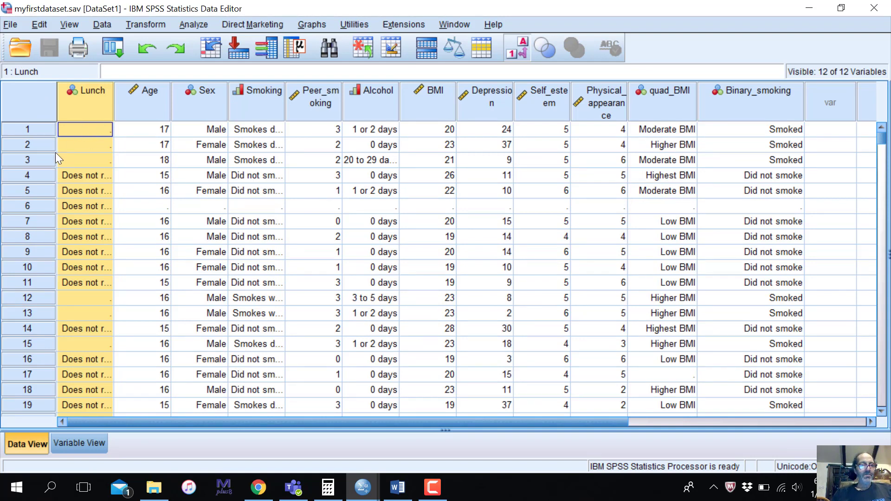
click(37, 158)
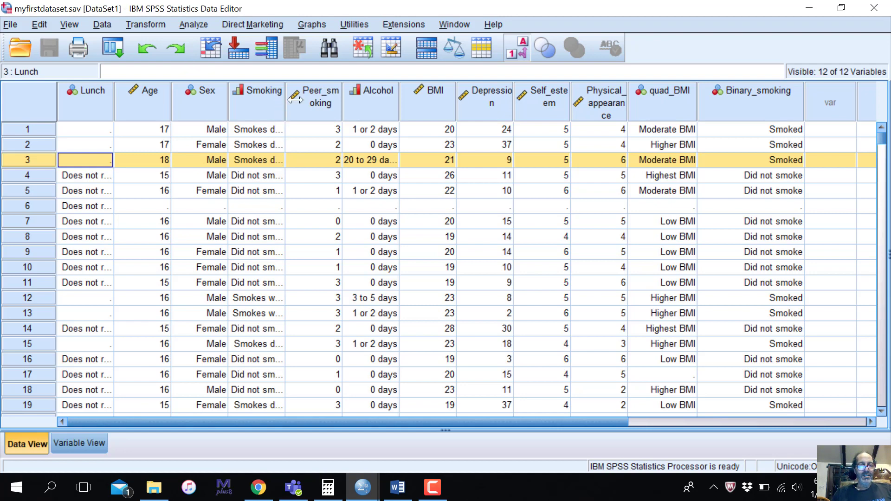
drag(285, 99, 397, 100)
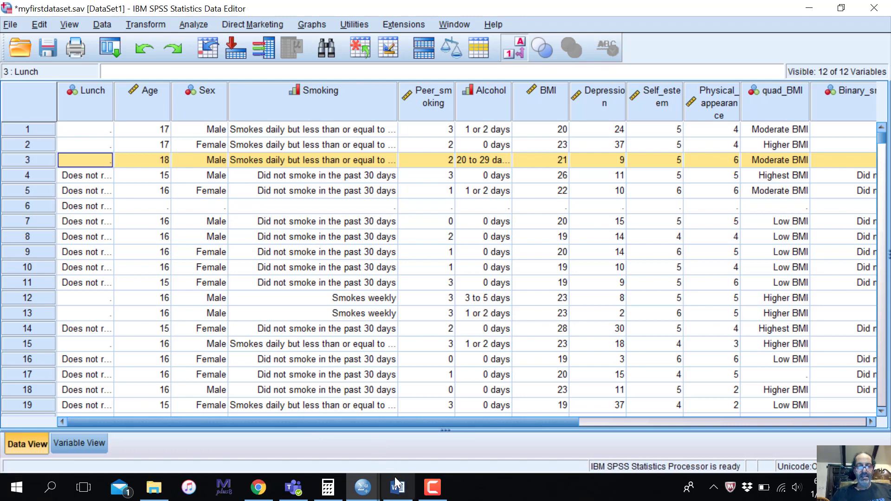
Review the Word table of Participant, BMI and Depression values, then return to empty Untitled2
mouse_move(398, 486)
click(410, 452)
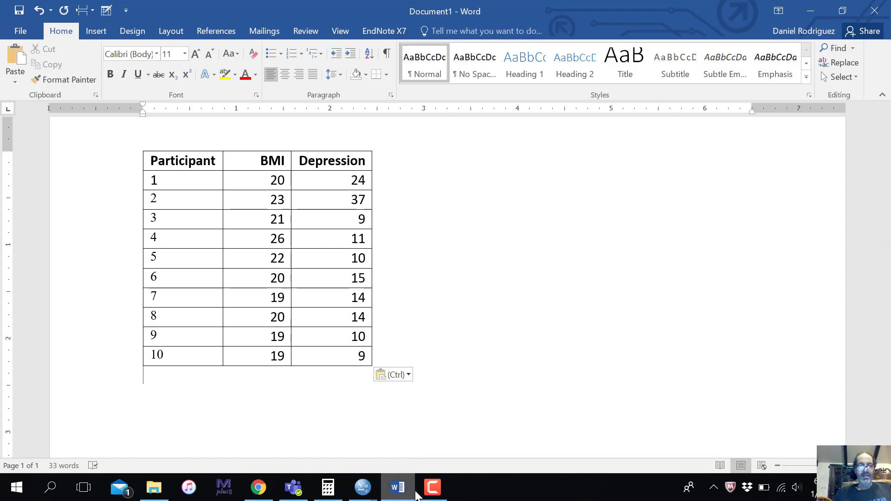
mouse_move(415, 495)
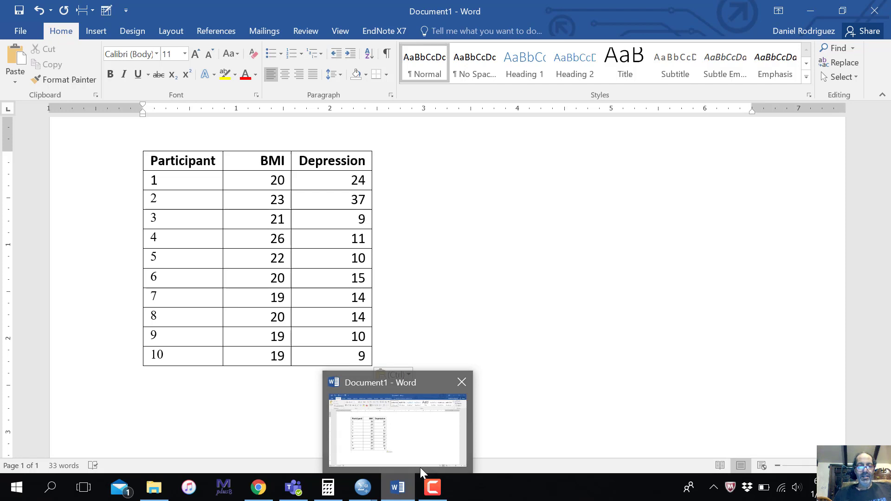
mouse_move(362, 487)
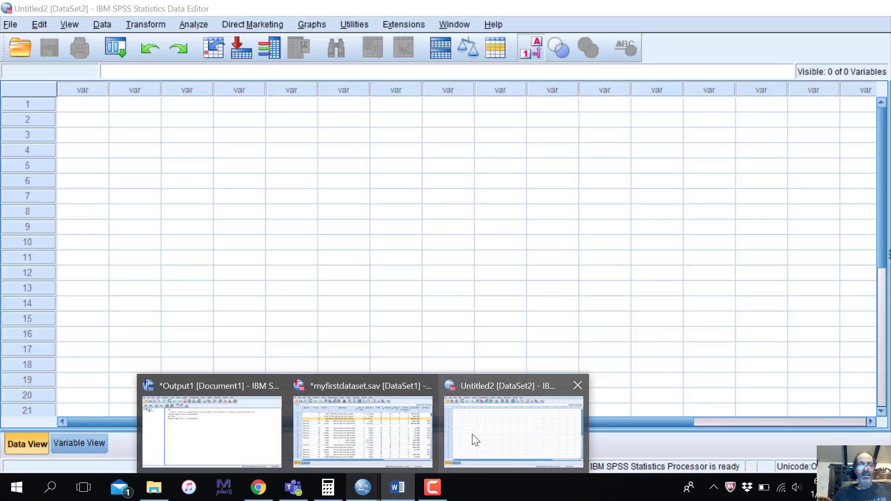
click(472, 438)
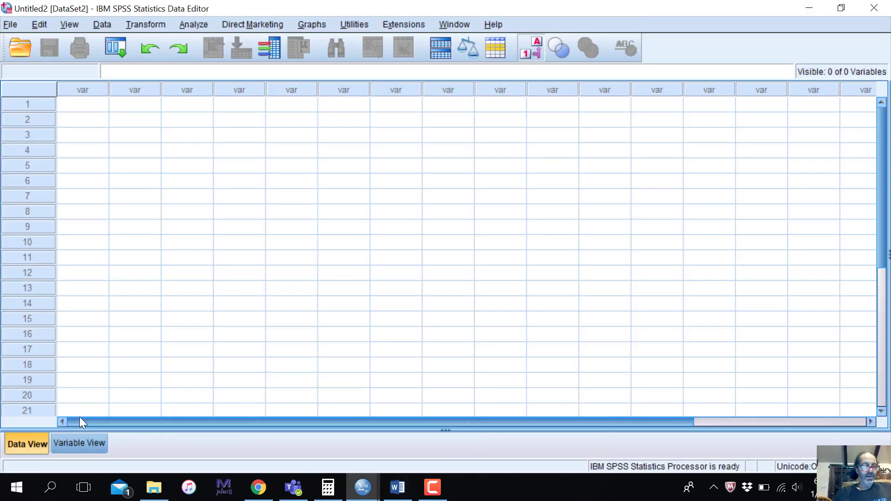
In Variable View, name the first variable BMI and label it 'Body Mass Index'
click(78, 444)
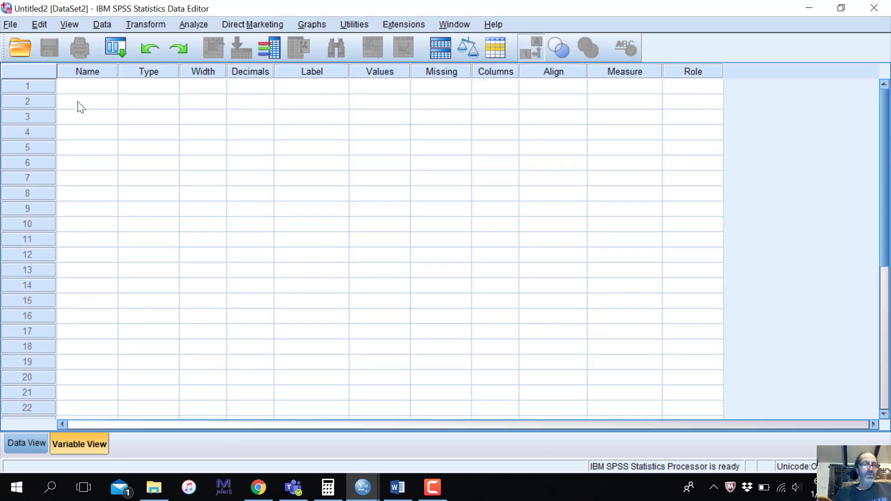
click(82, 87)
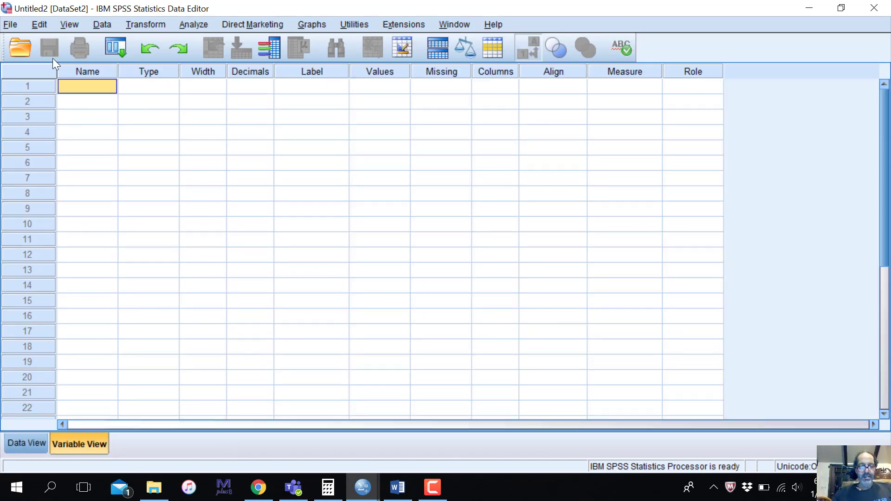
text(BMI)
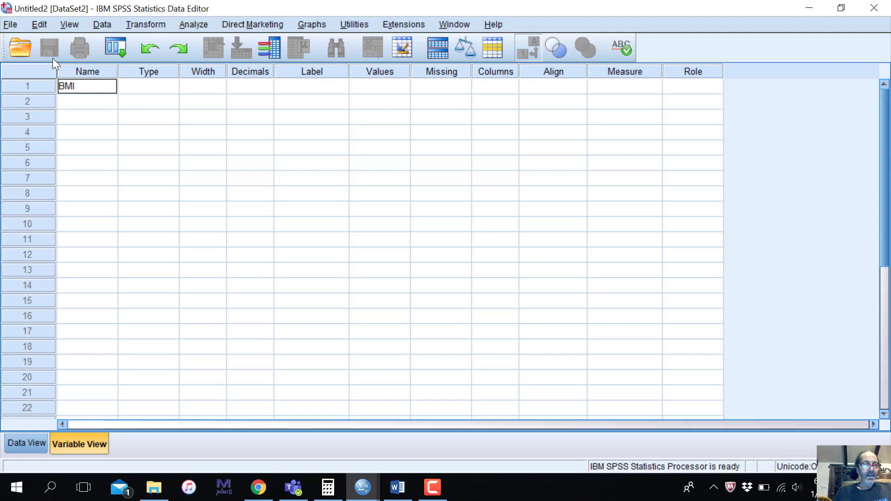
key(Tab)
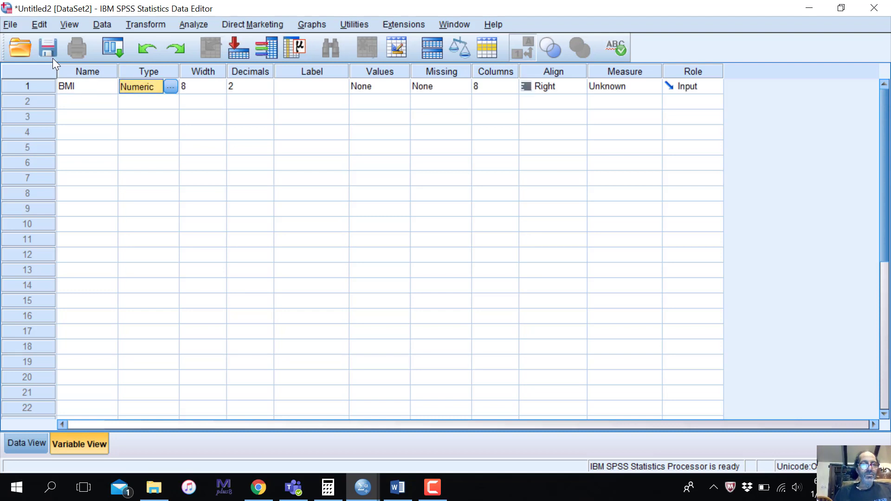
key(Tab)
key(Tab)
key(Tab)
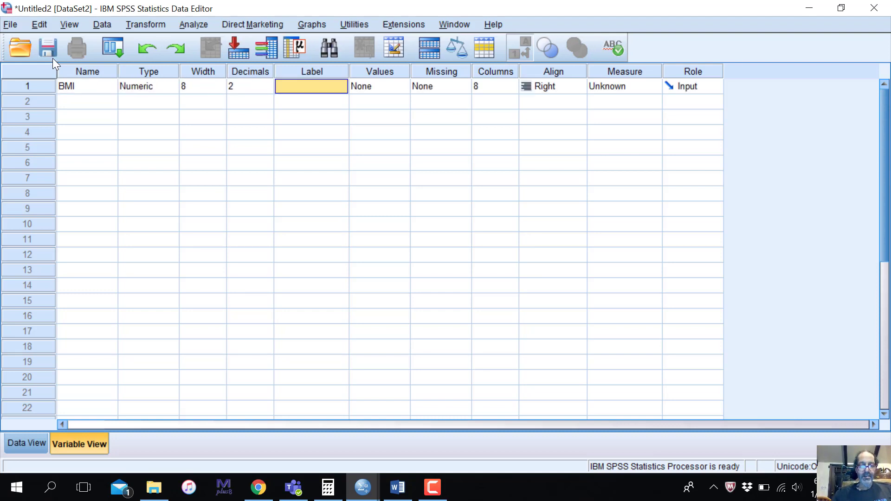
text(Body)
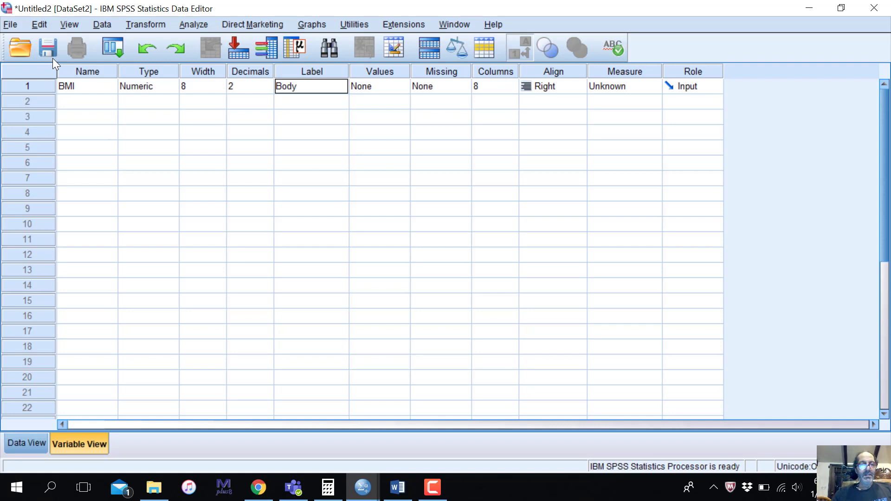
text( Mass Index)
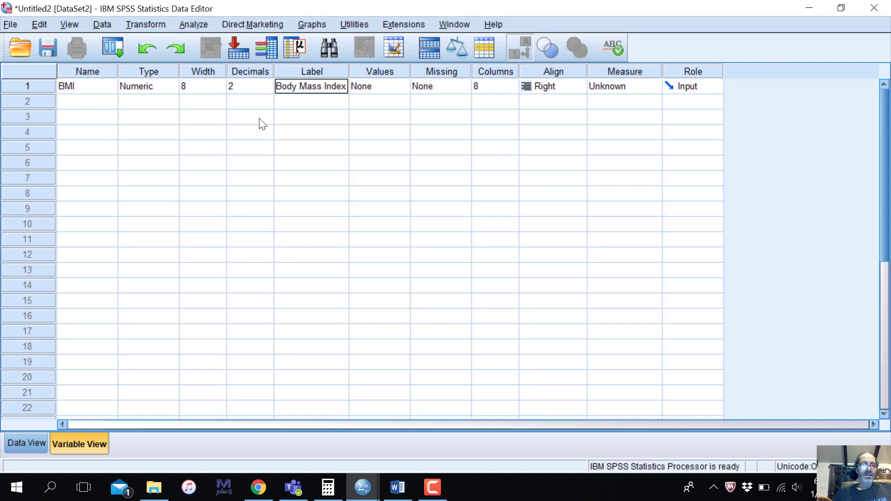
Keep BMI at 2 decimal places and set its measurement level to Scale
click(253, 89)
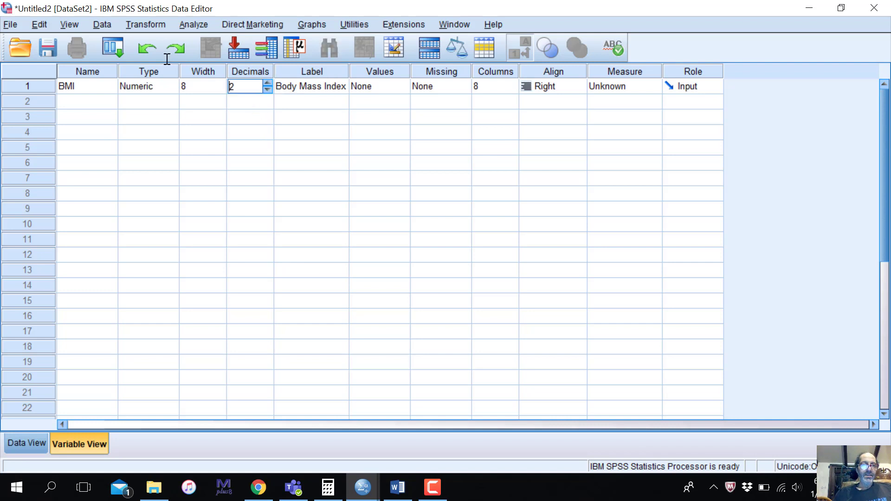
click(266, 90)
click(266, 90)
click(268, 83)
click(267, 84)
click(324, 122)
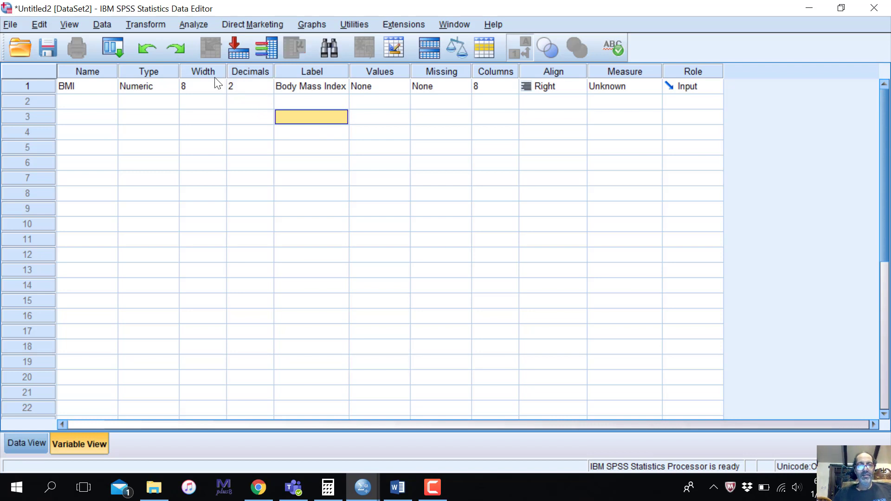
click(382, 89)
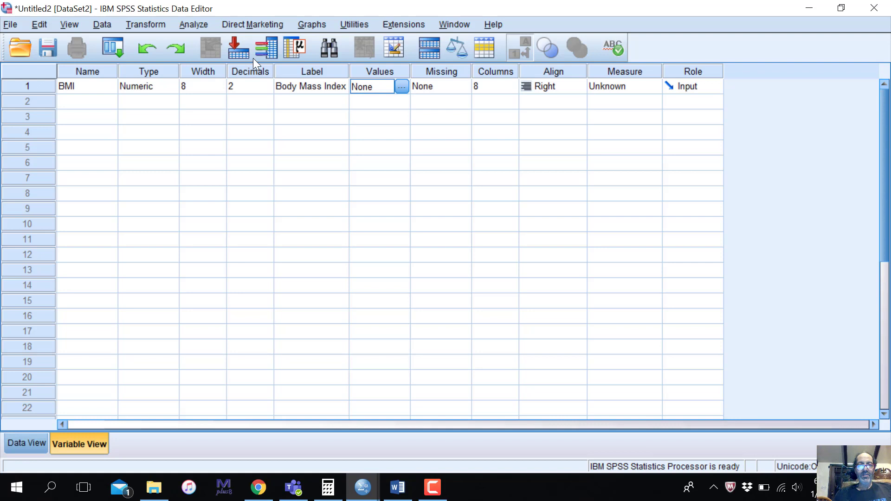
click(434, 90)
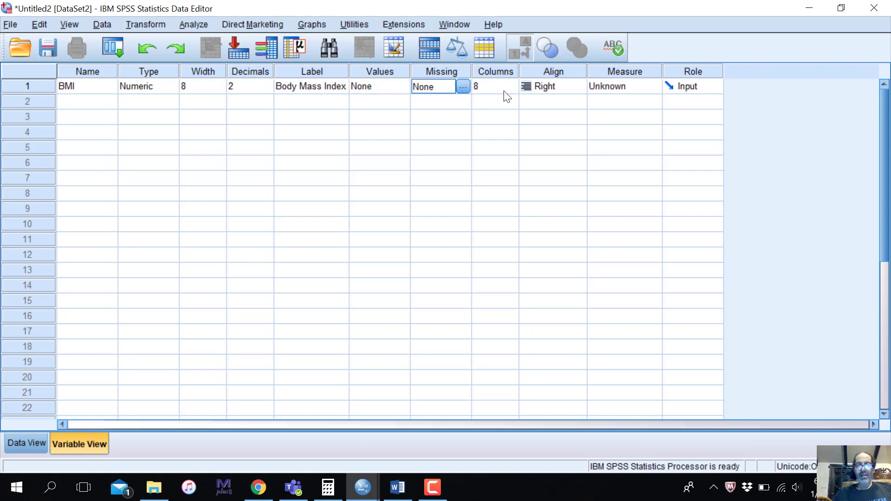
click(612, 91)
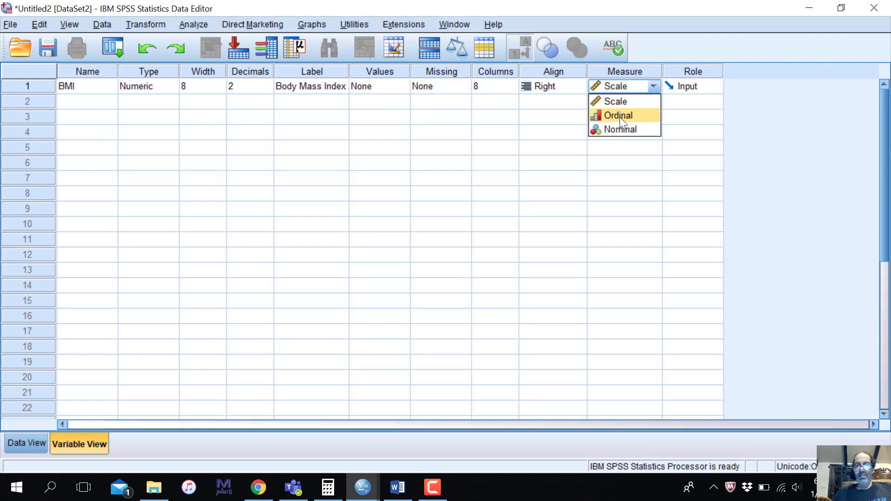
click(623, 102)
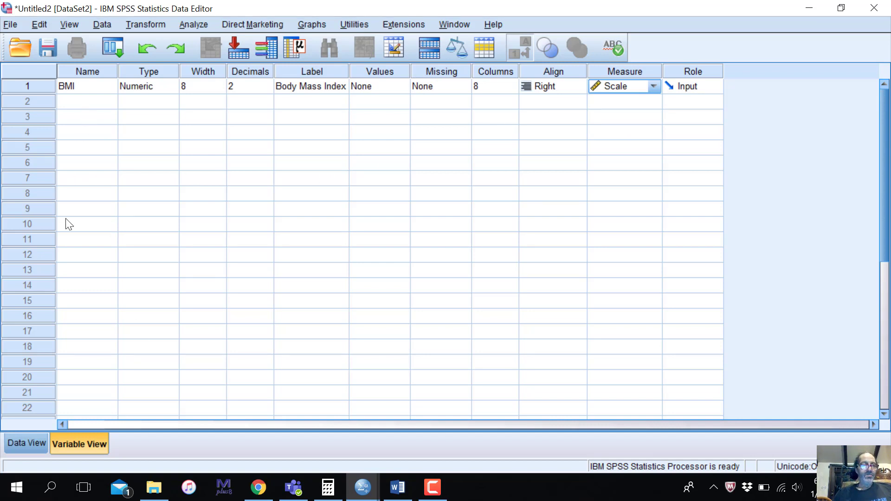
Add a second variable named Depression and rename the first variable to BMI_2021
click(72, 102)
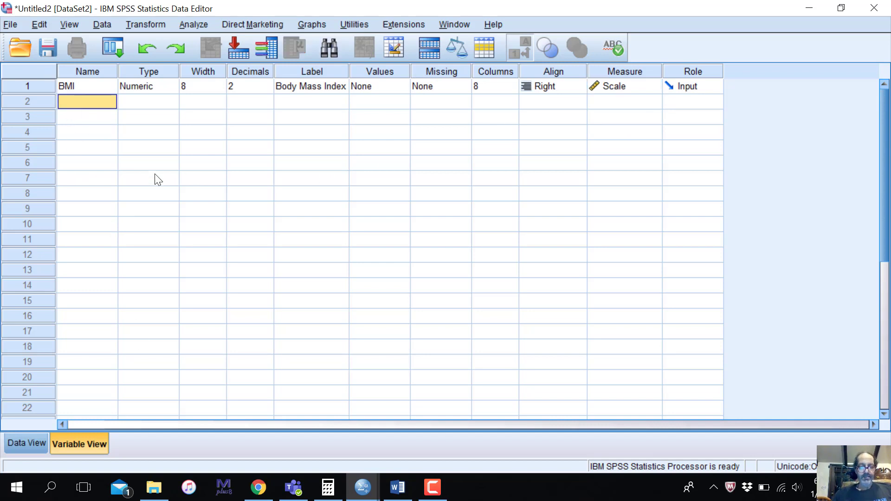
text(Dep)
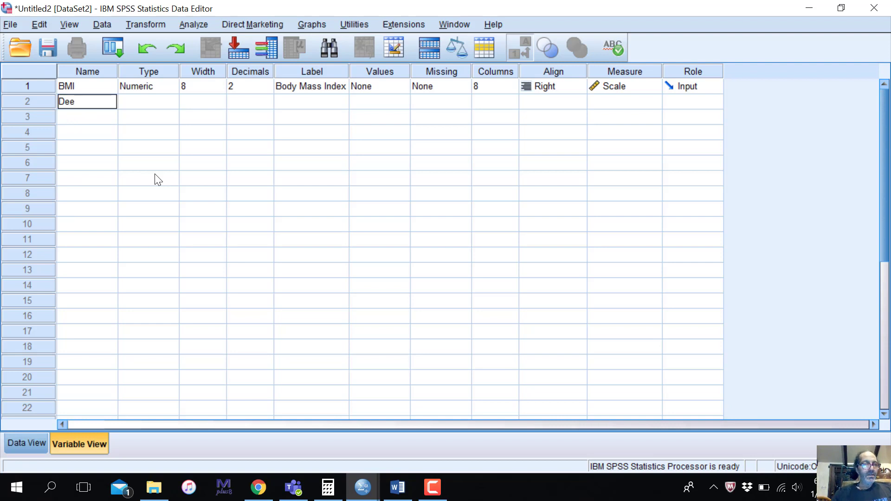
text(ression)
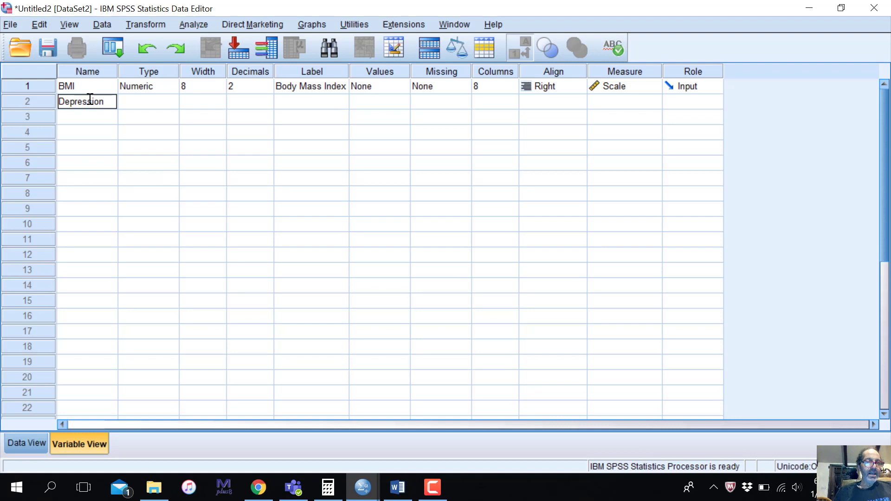
click(82, 88)
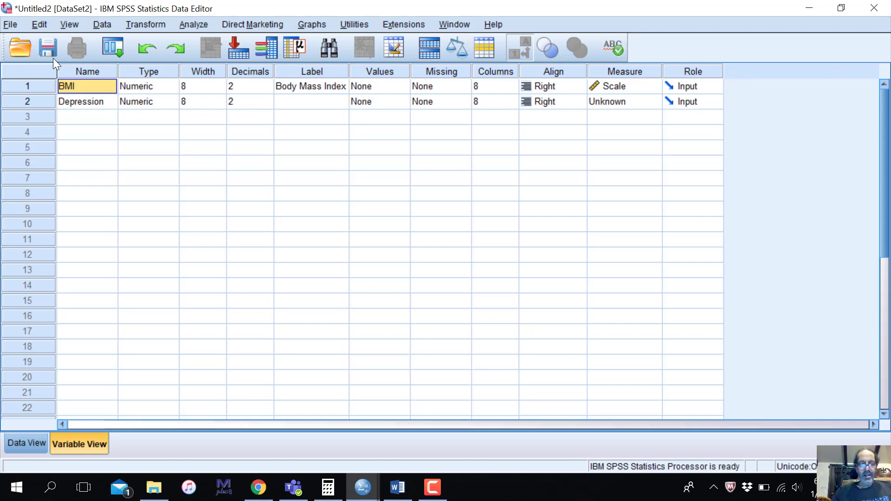
text(B)
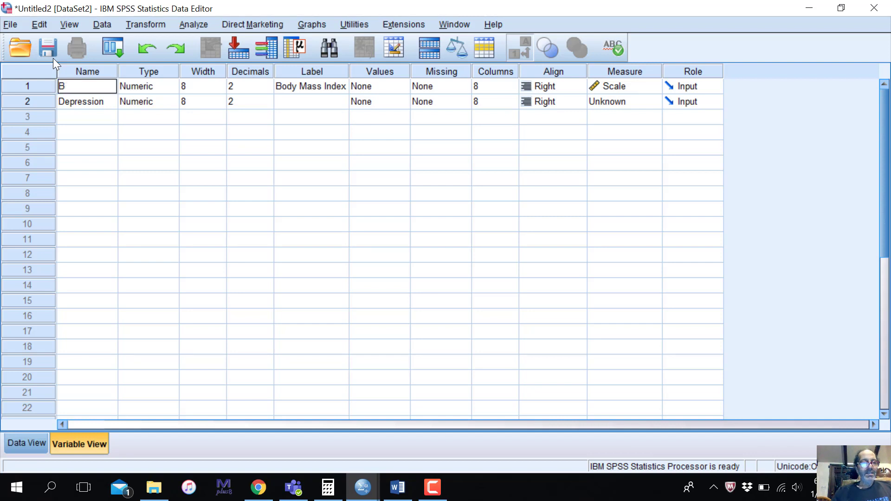
text(MI_)
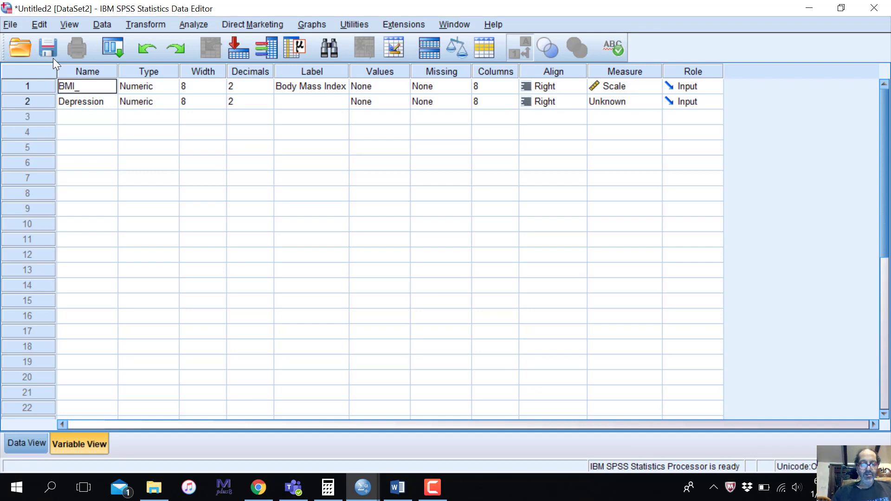
text(2021)
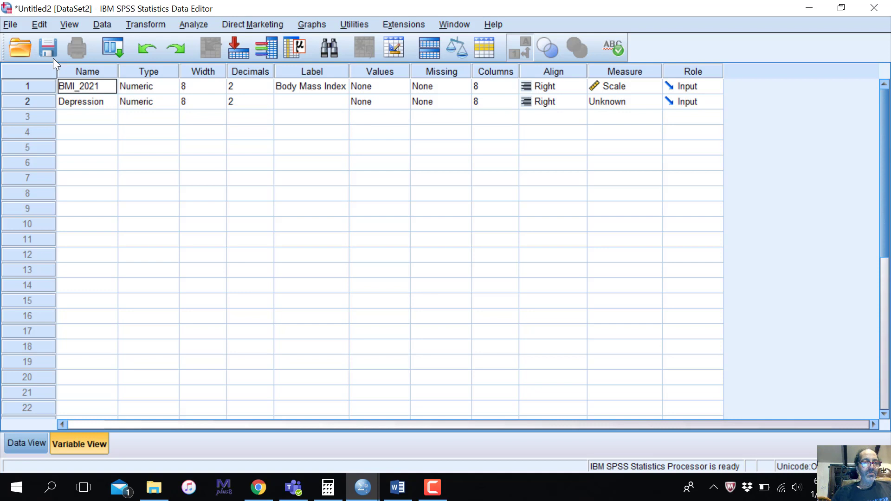
click(105, 146)
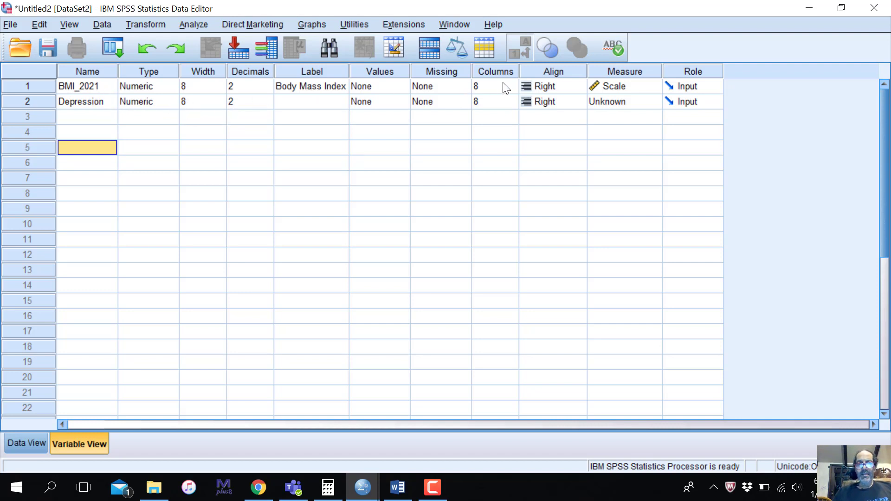
Label Depression 'CES-D Score' and set its measurement level to Scale
click(321, 102)
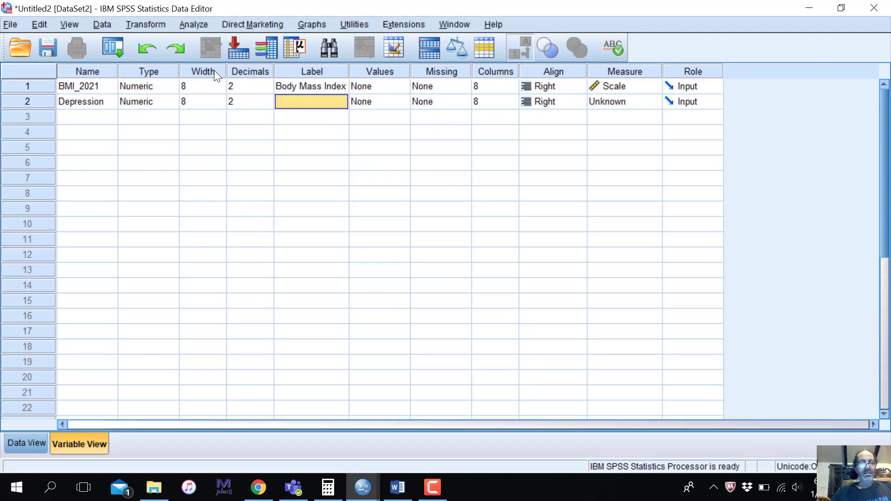
text(CES-D)
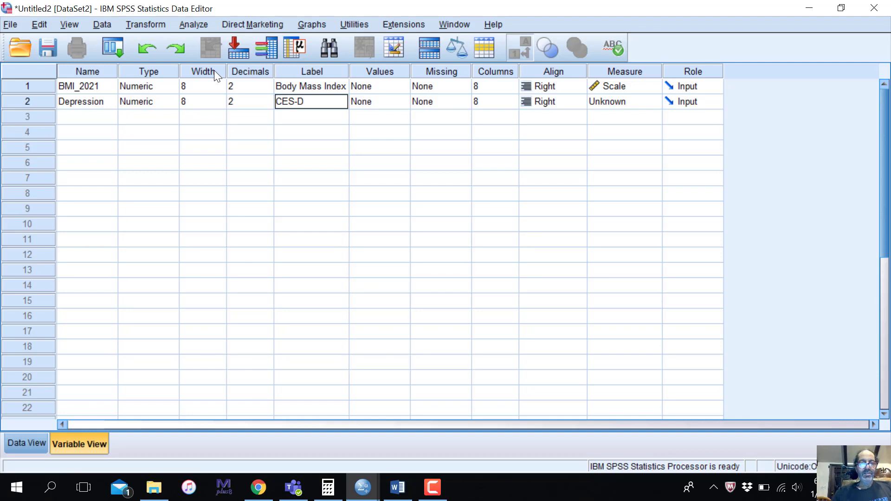
text( Score)
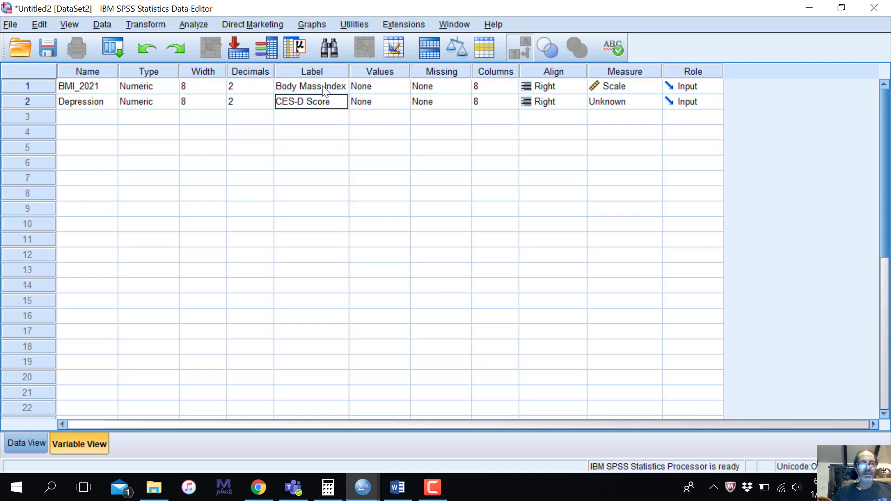
click(377, 133)
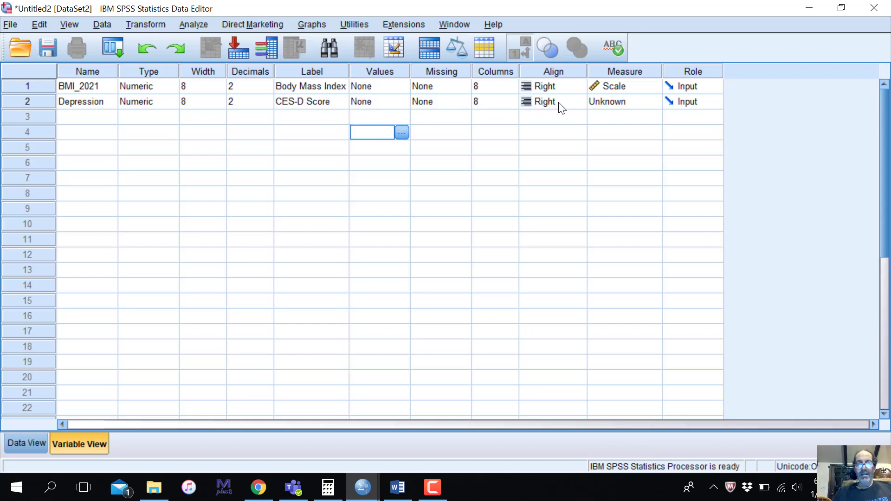
click(601, 103)
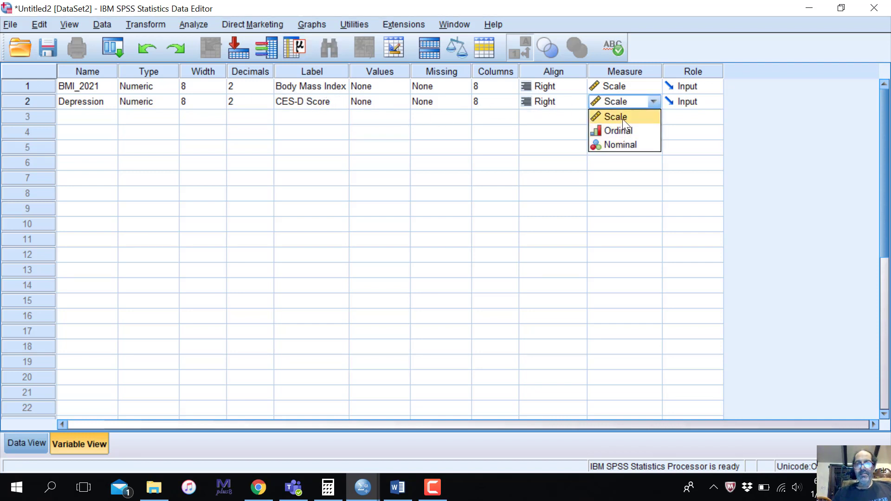
click(623, 118)
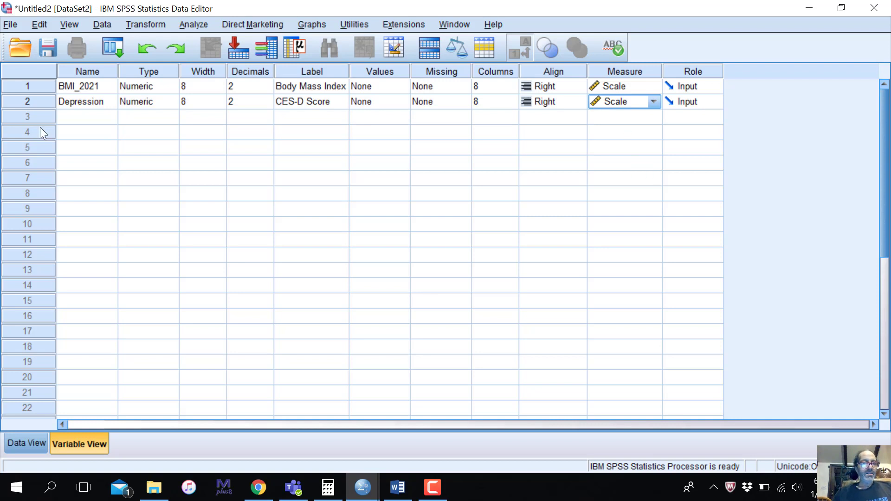
click(74, 117)
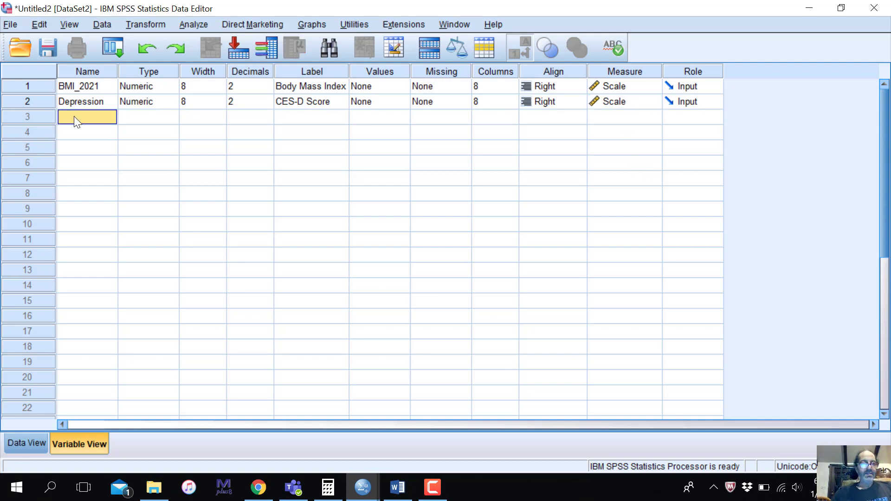
Create a third variable Sex labelled 'Biological sex' and bring up its Value Labels dialog
text(Sex)
key(Tab)
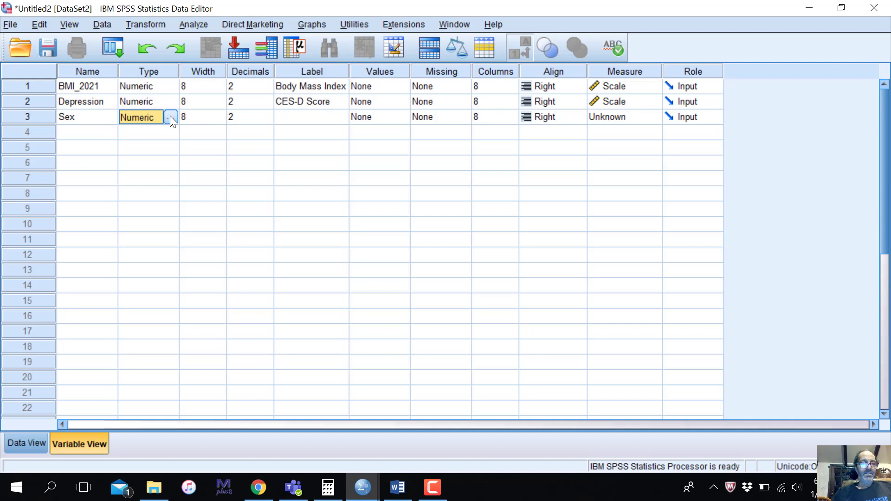
click(287, 122)
text(Bio)
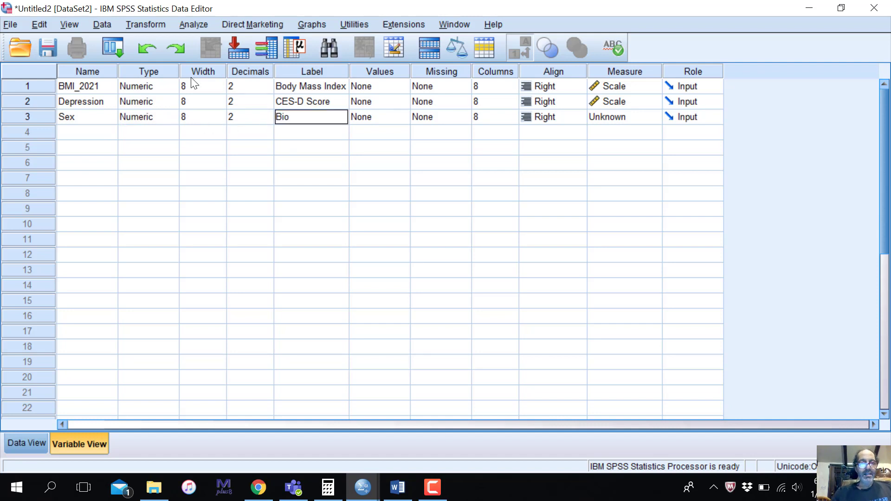
text(logical)
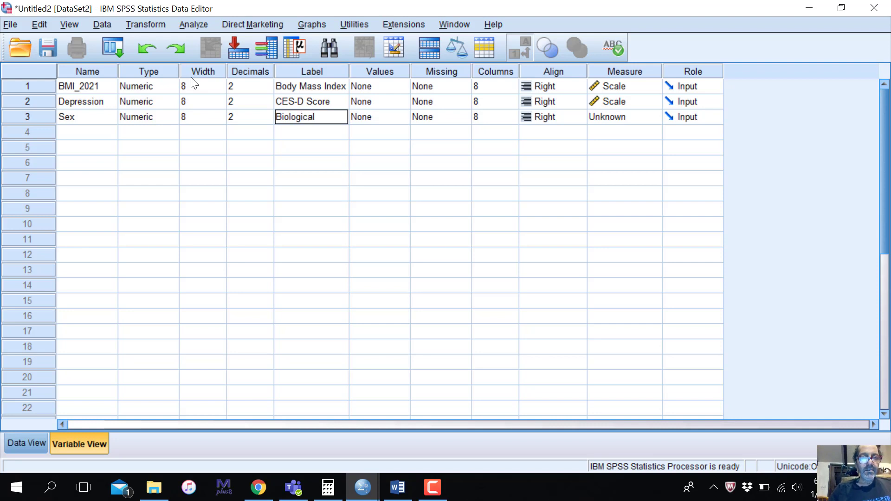
text( sex)
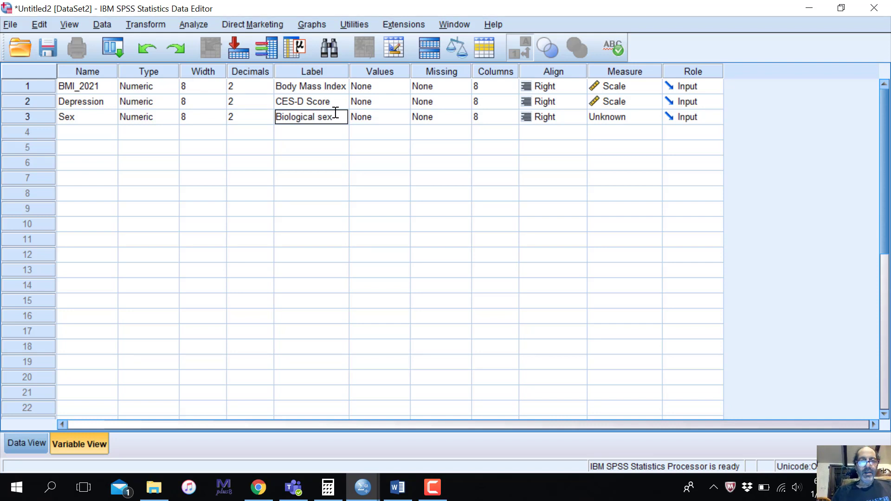
click(388, 118)
click(401, 117)
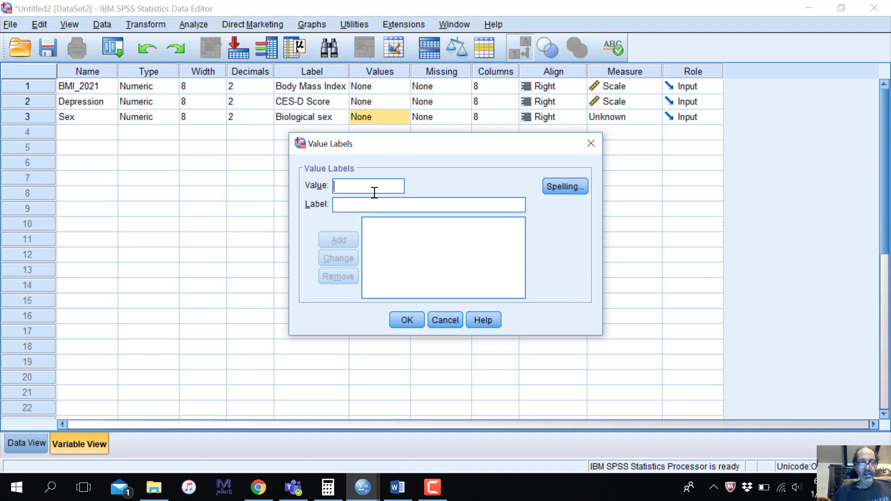
Add the value labels 0 = Males and 1 = Female to Sex
text(0)
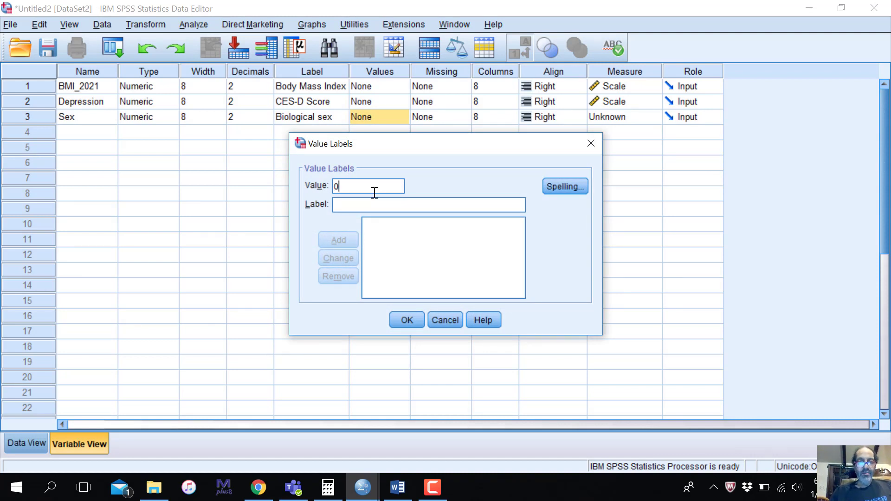
click(376, 204)
text(Males)
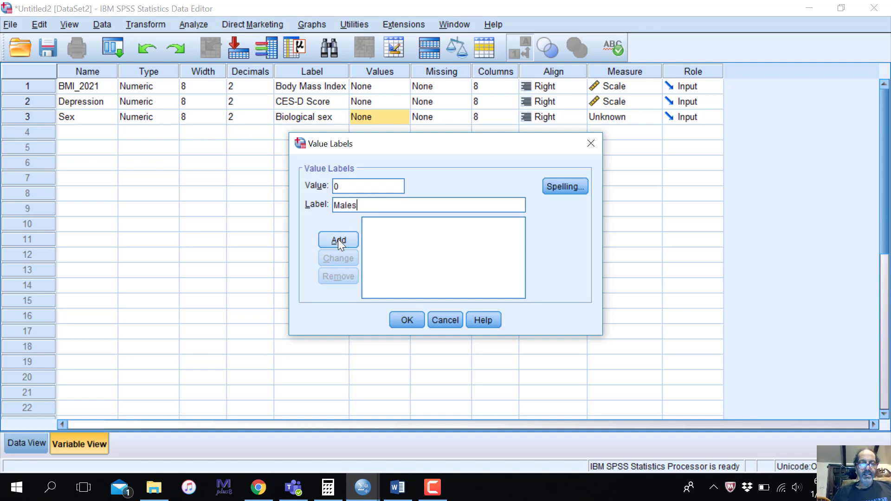
click(337, 239)
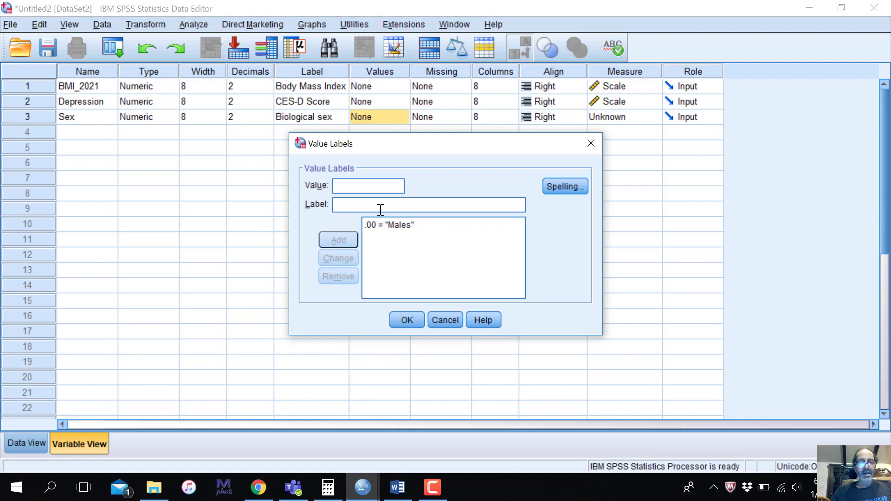
text(1)
key(Tab)
text(Female)
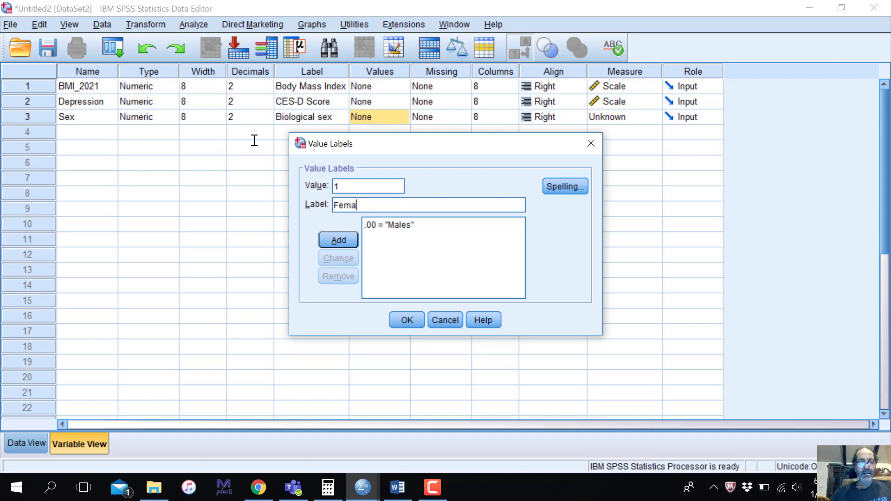
click(344, 240)
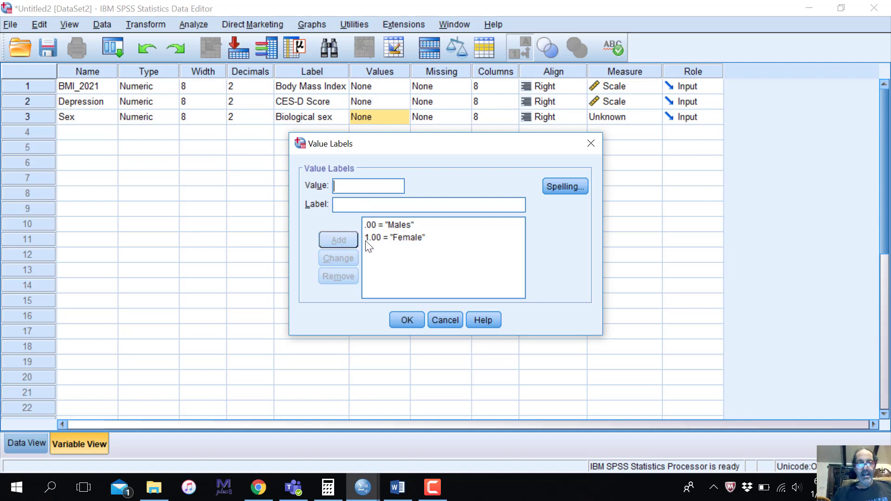
Apply the Sex value labels and set Sex and Depression to 0 decimal places
click(406, 320)
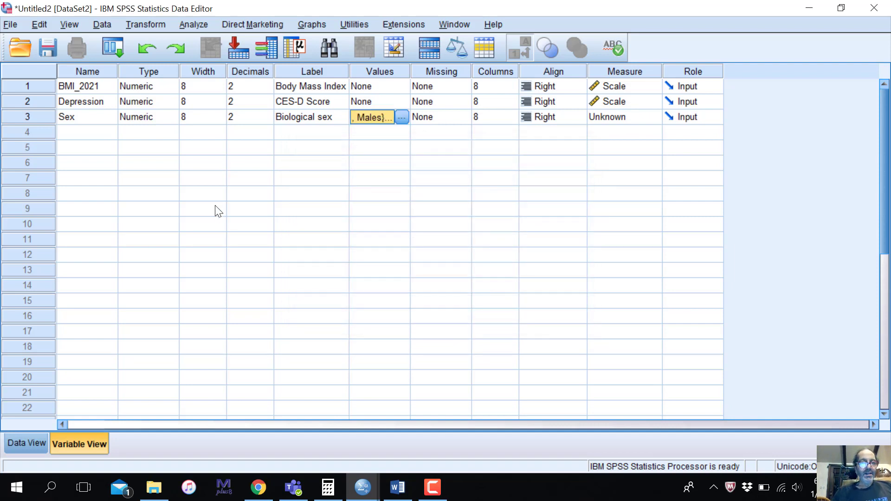
key(Left)
key(Left)
click(267, 120)
click(267, 120)
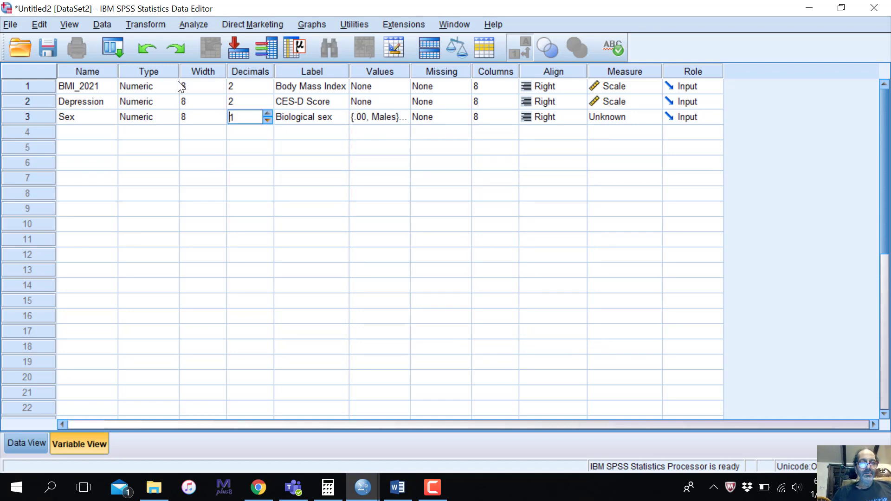
click(263, 142)
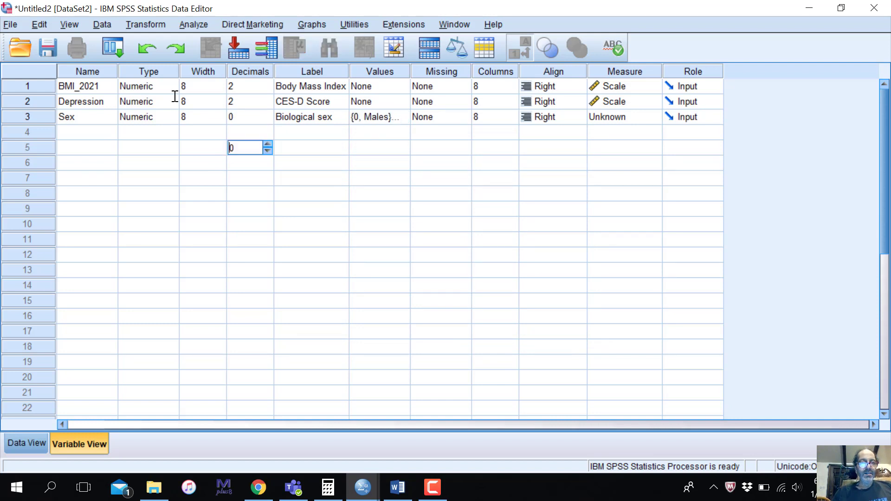
click(268, 103)
click(268, 103)
click(267, 105)
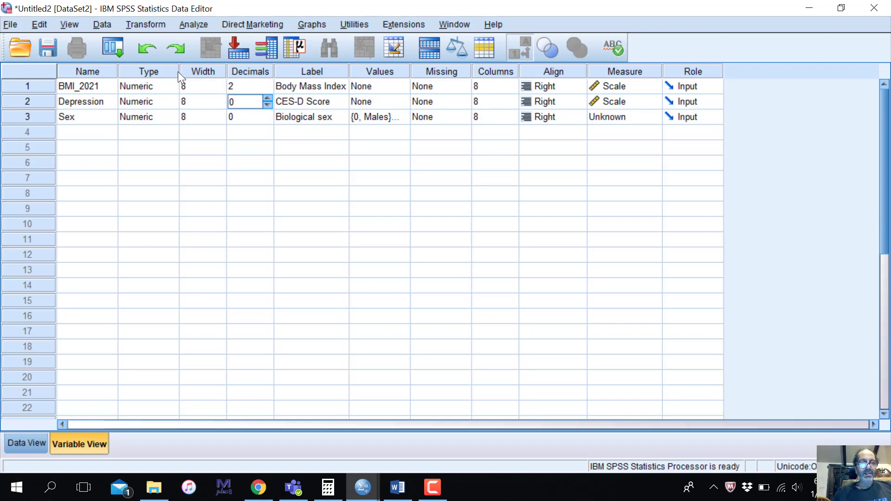
click(255, 164)
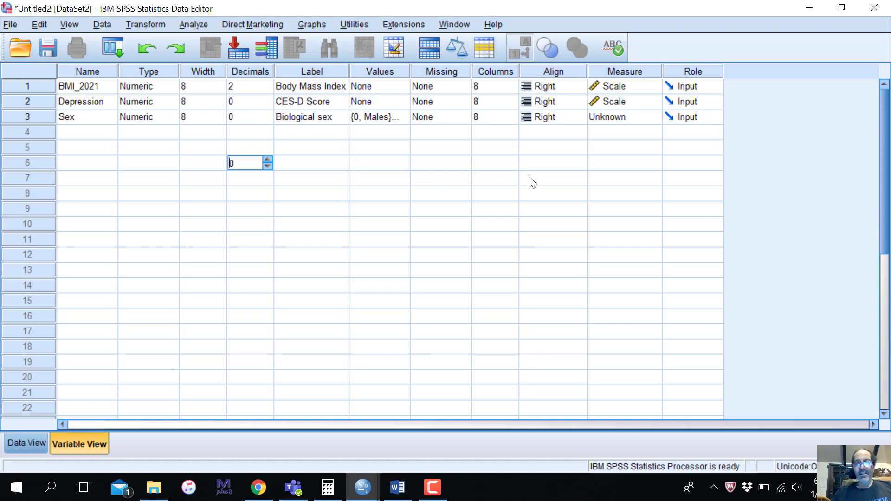
Set Sex's measurement level to Nominal and switch to Data View
click(600, 119)
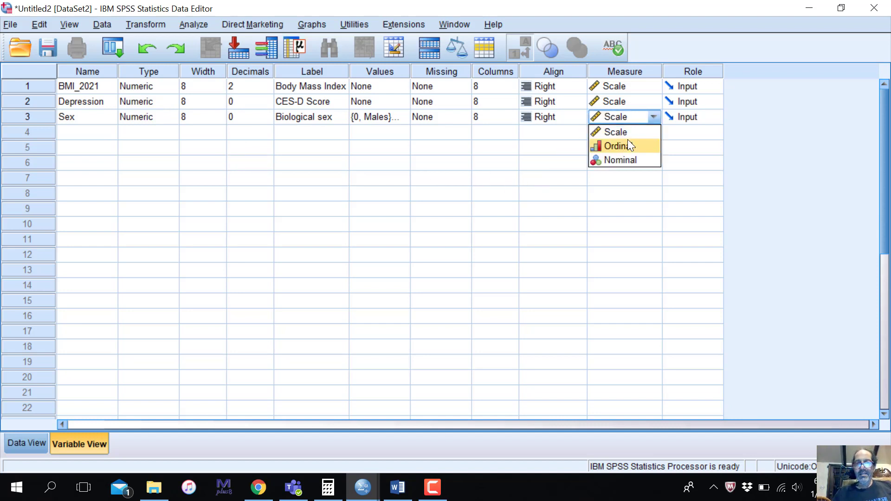
click(620, 159)
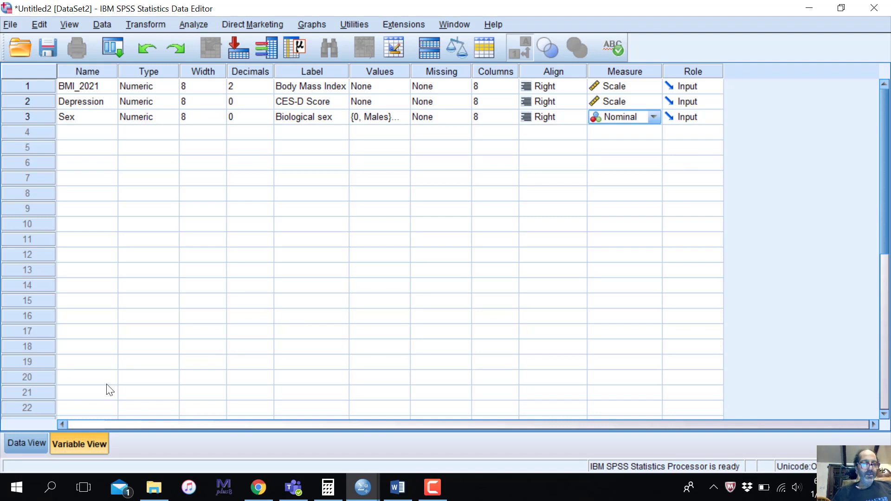
click(22, 442)
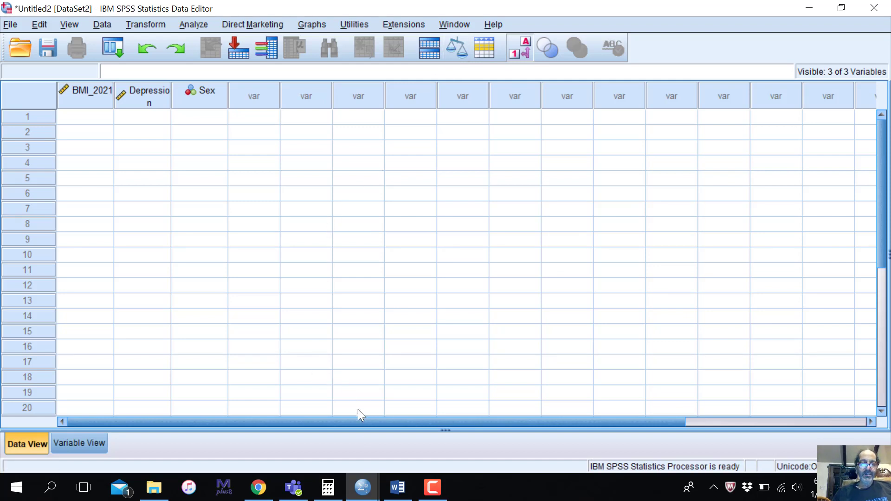
Copy the BMI and Depression cells from the Word participant table, then return to SPSS
mouse_move(398, 487)
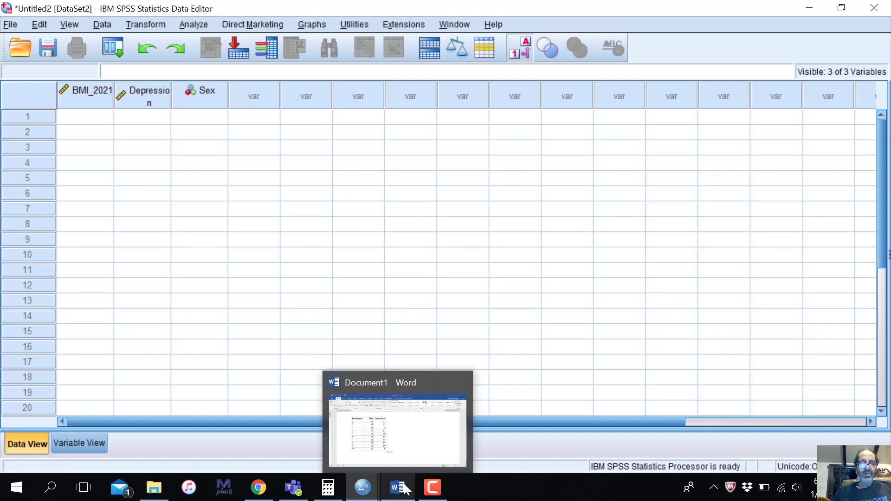
click(409, 456)
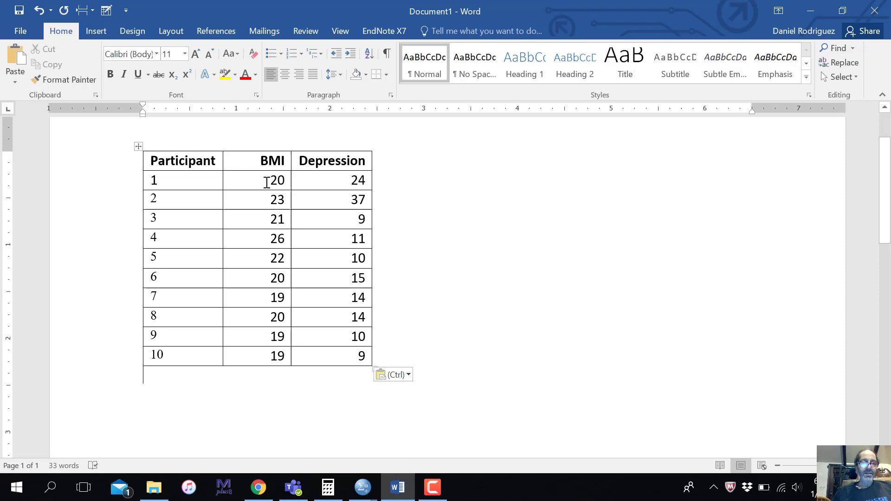
drag(269, 183, 319, 346)
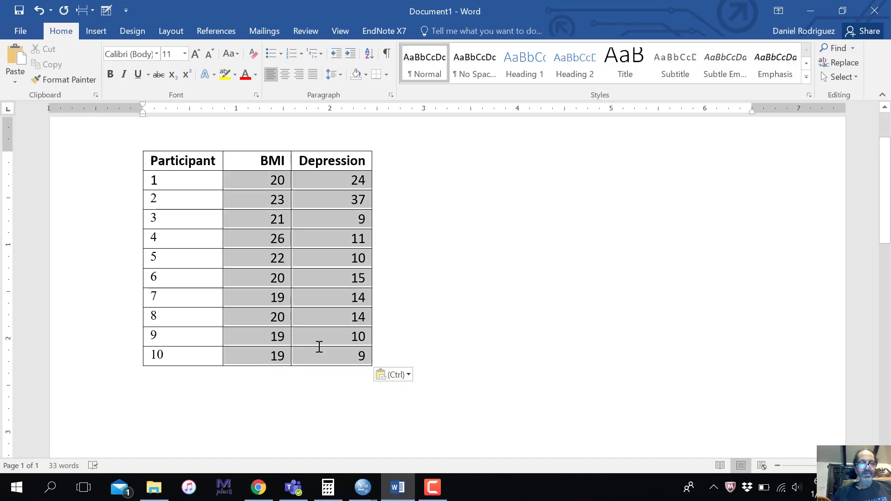
right_click(318, 346)
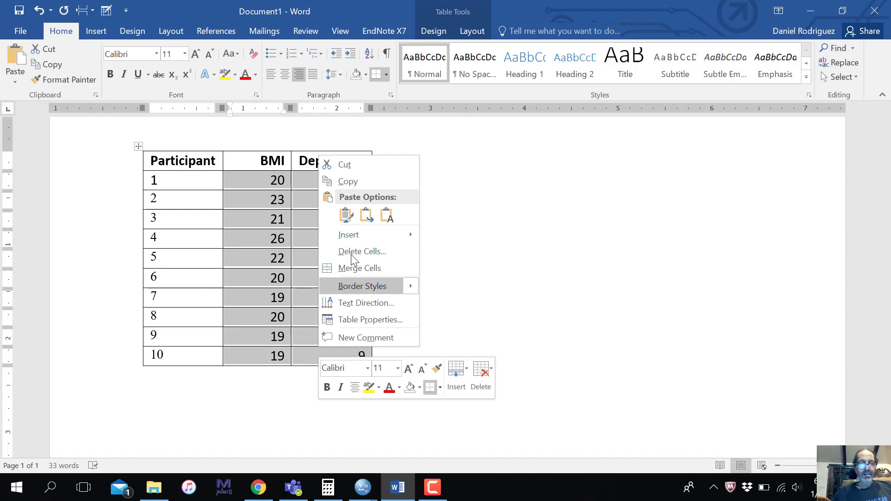
click(355, 184)
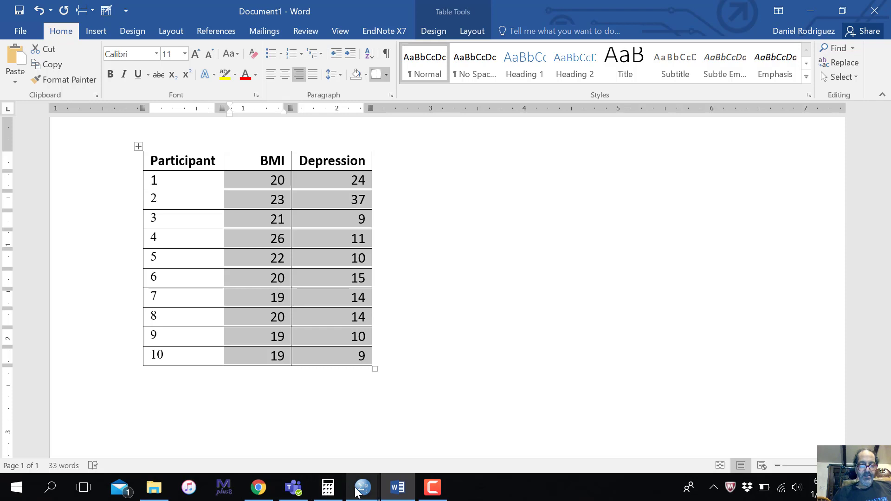
mouse_move(363, 487)
click(494, 417)
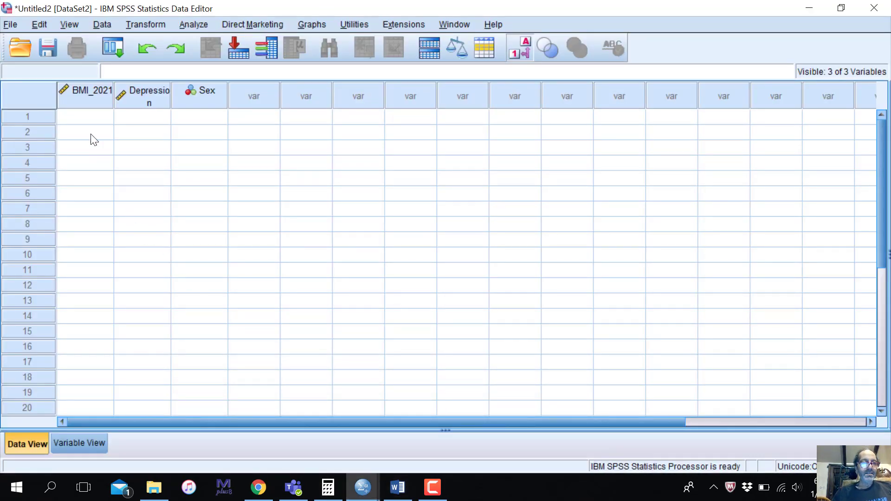
Paste the copied values starting at row 1 of the BMI_2021 column
click(83, 117)
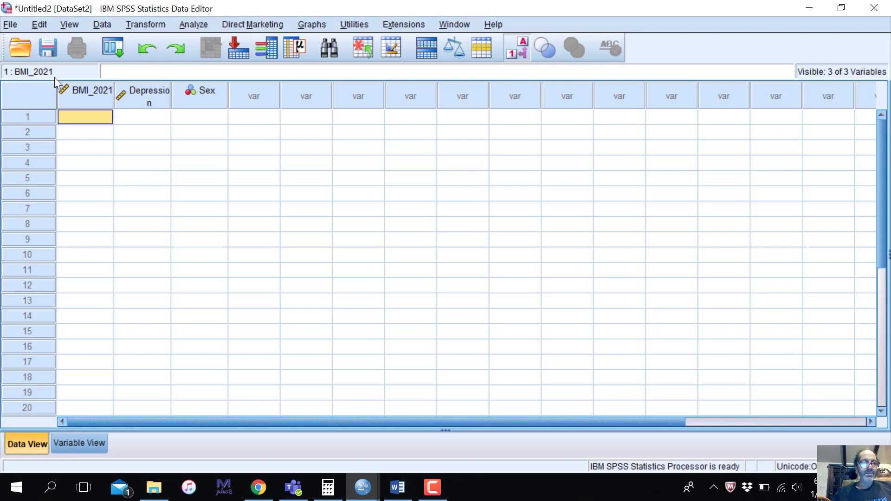
right_click(82, 116)
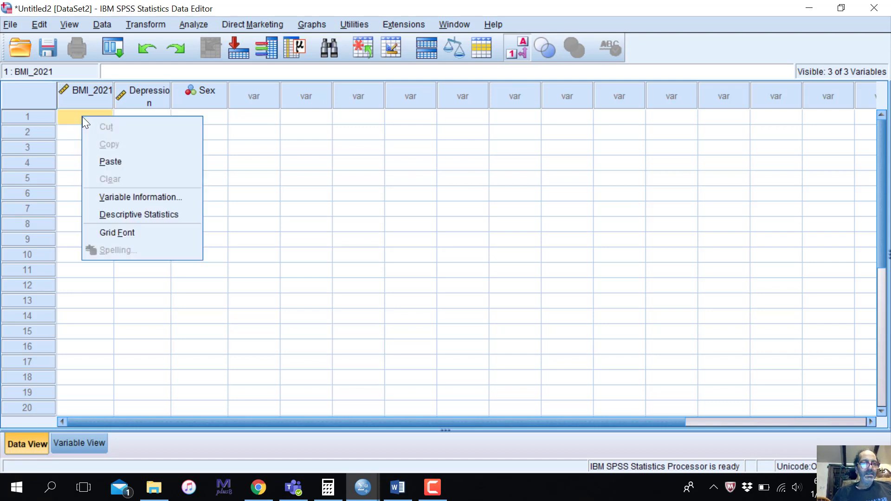
click(107, 158)
click(259, 241)
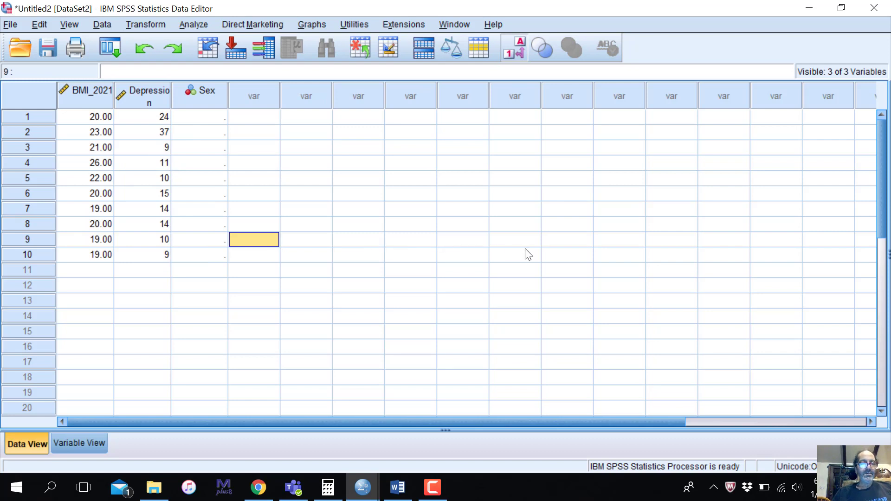
Set participant 1's Sex to Males
click(211, 119)
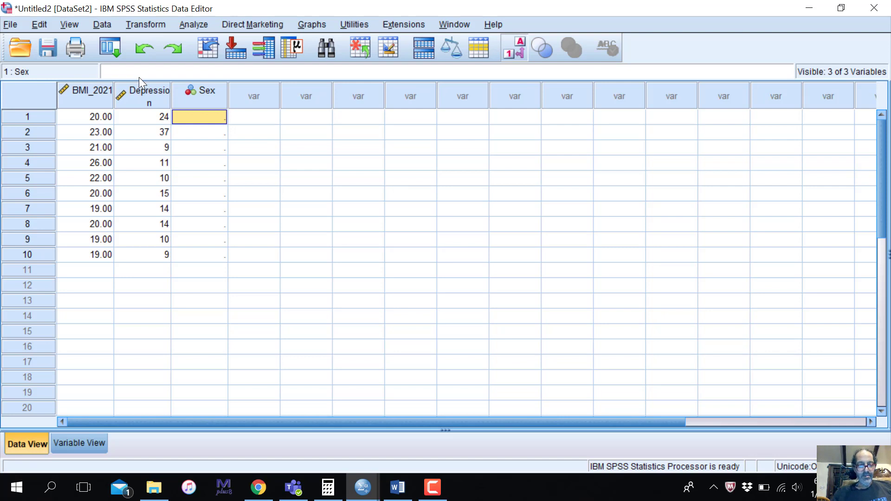
text(00)
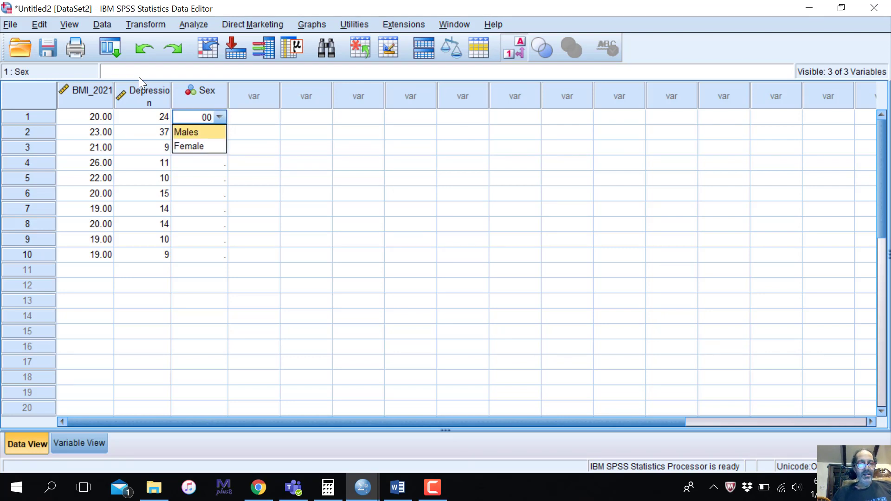
text(1)
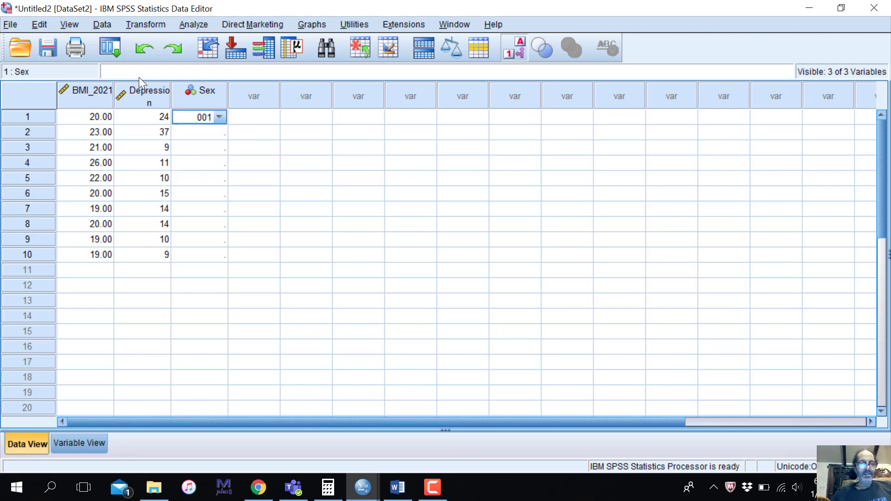
key(BackSpace)
key(BackSpace)
key(BackSpace)
text(0)
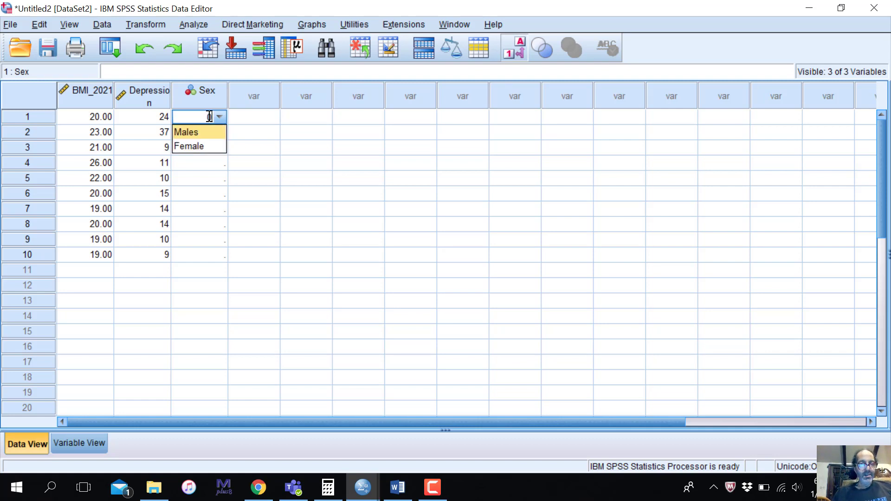
click(202, 133)
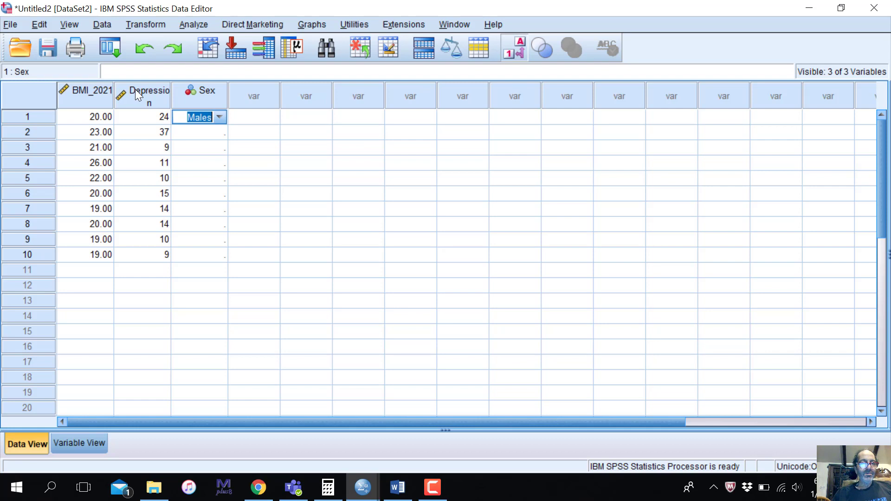
key(Return)
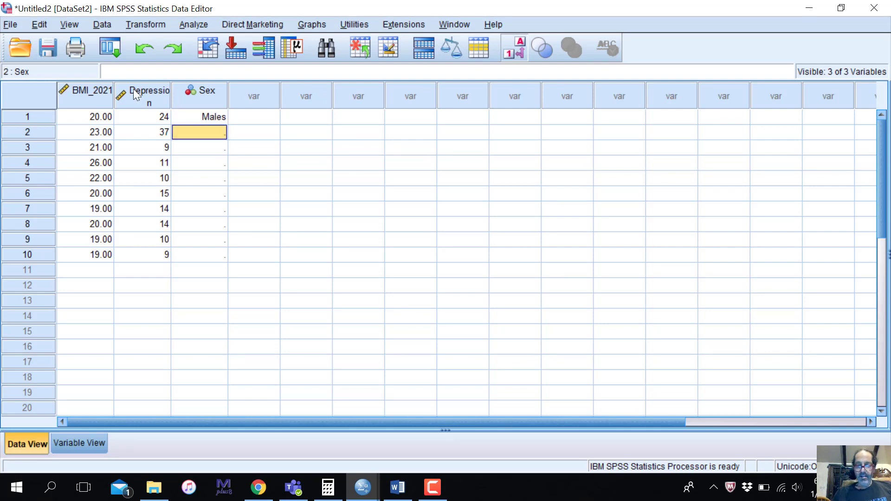
Set participant 2's Sex to Female from the value label list
text(111)
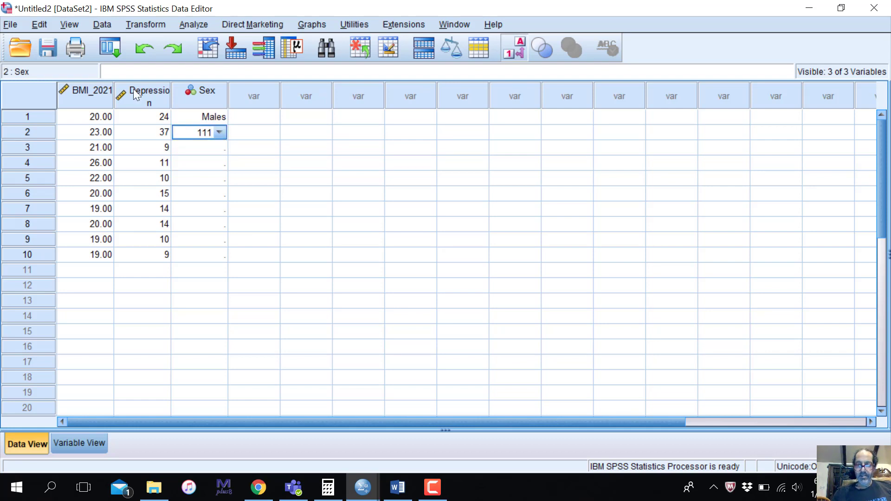
key(BackSpace)
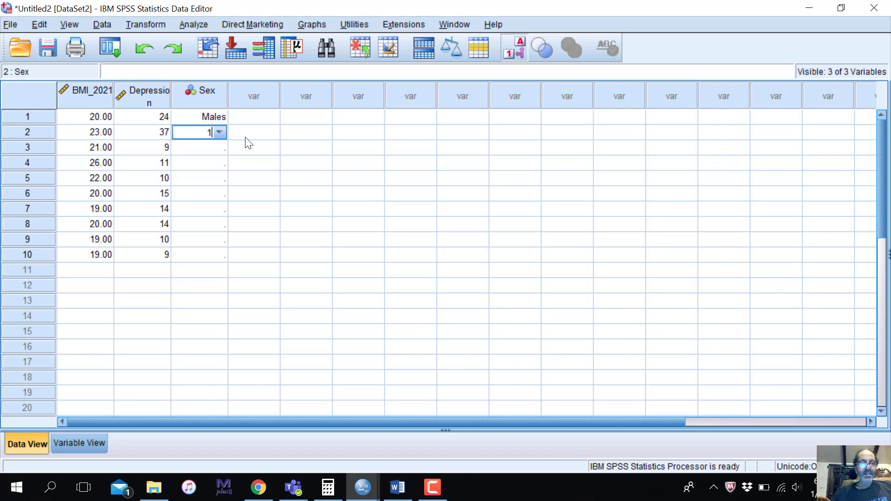
click(219, 132)
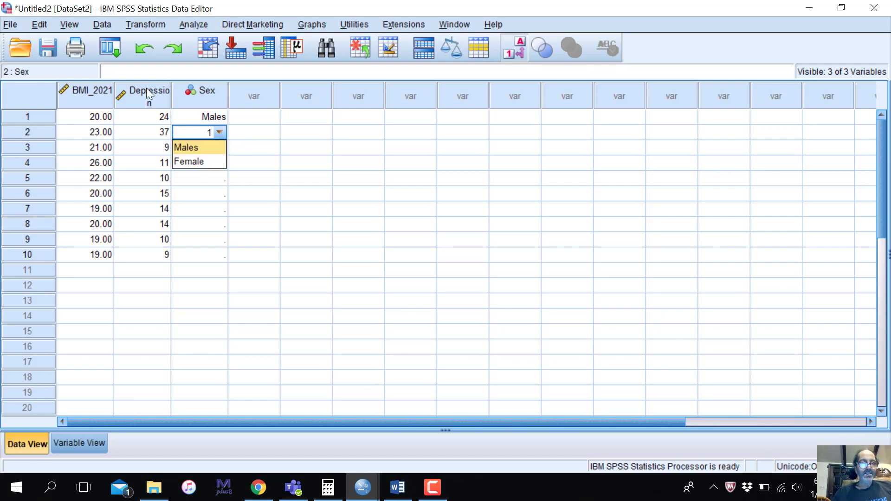
click(198, 161)
key(Return)
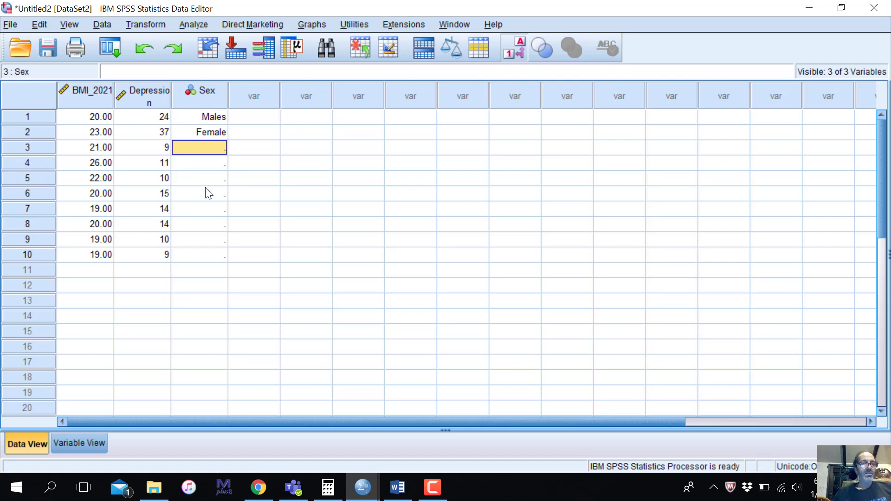
click(271, 190)
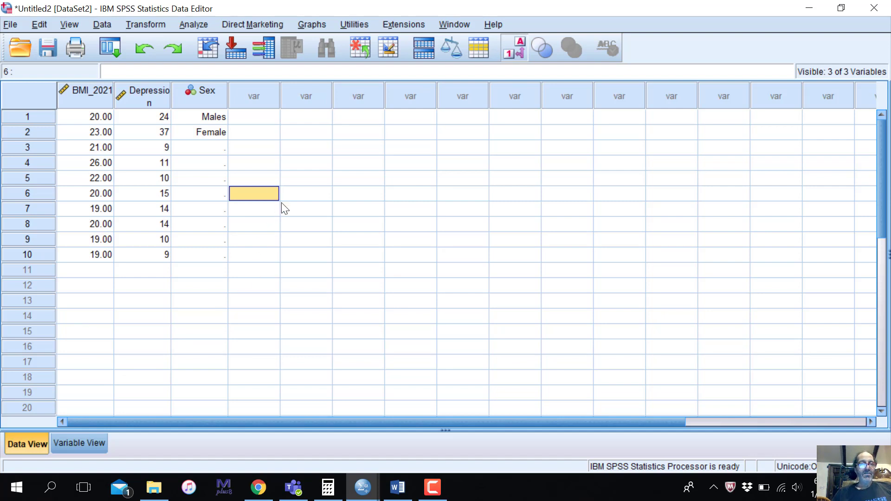
click(196, 23)
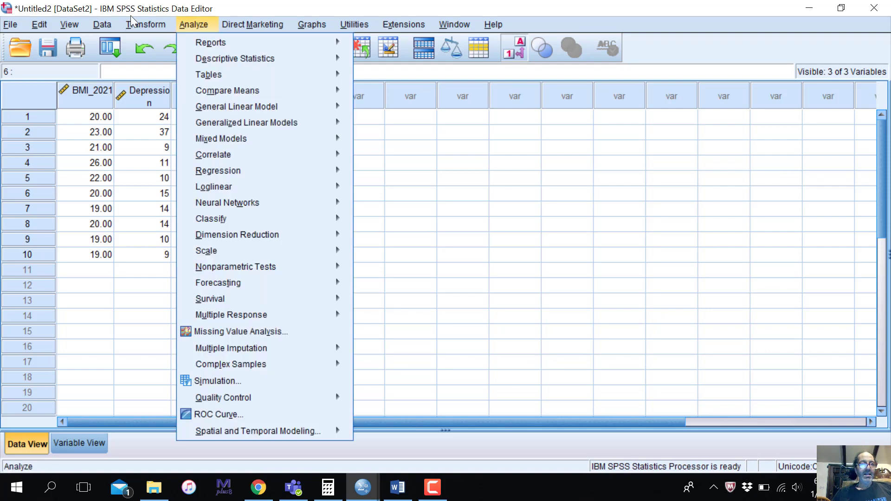
mouse_move(293, 61)
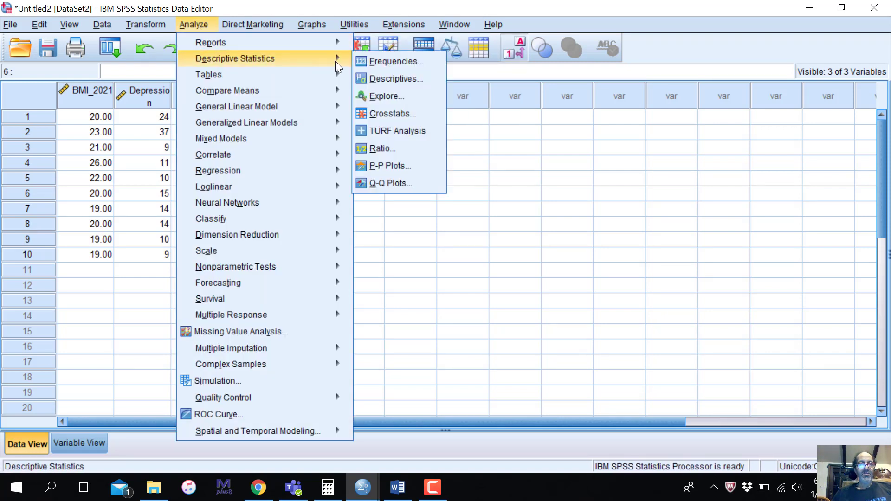
click(484, 195)
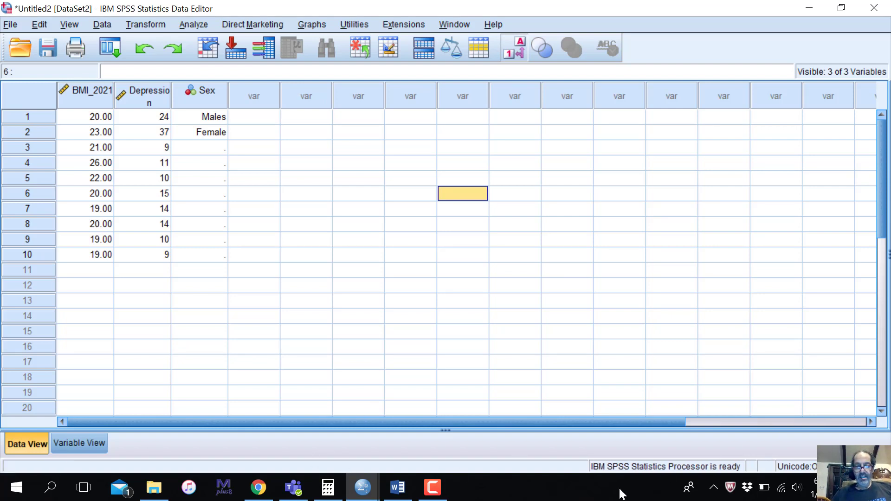
click(432, 487)
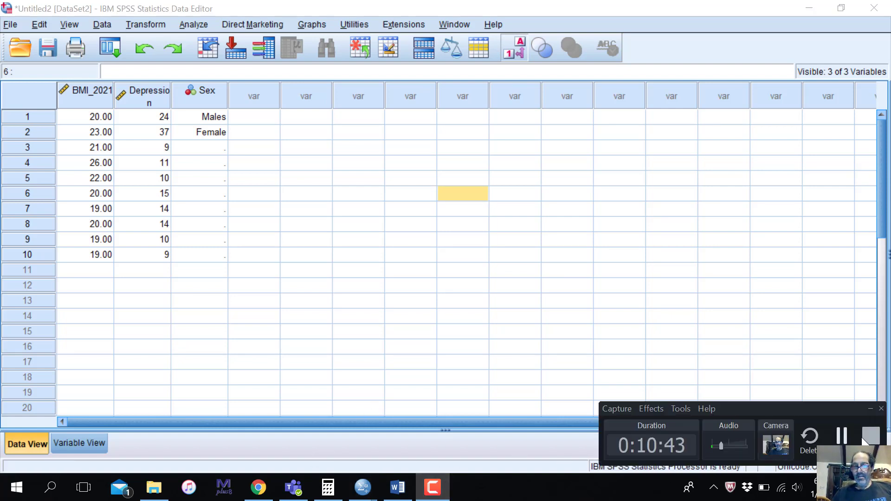